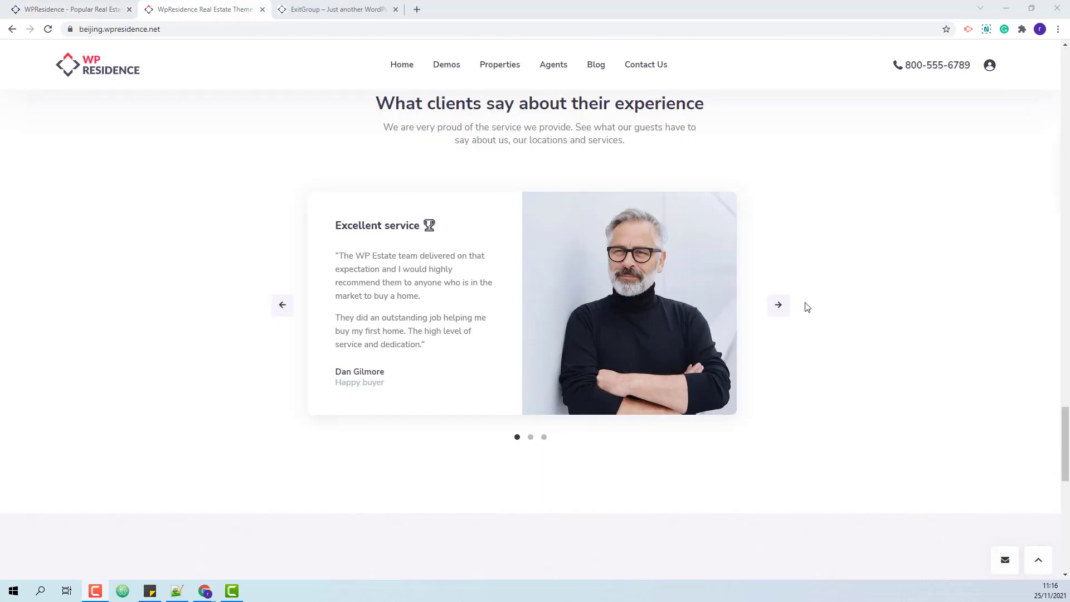
Step the WP Residence Beijing demo's testimonial slider back three slides.
click(282, 307)
click(282, 306)
click(282, 306)
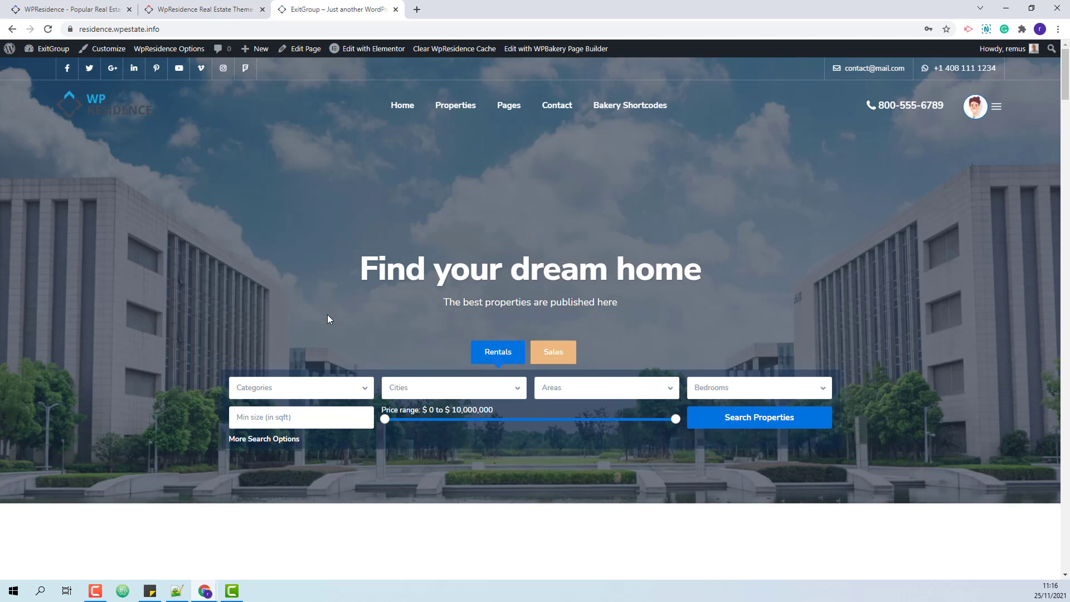
Go to the homepage Testimonials section and launch Edit with Elementor from the admin bar.
scroll(907, 336, down, 4)
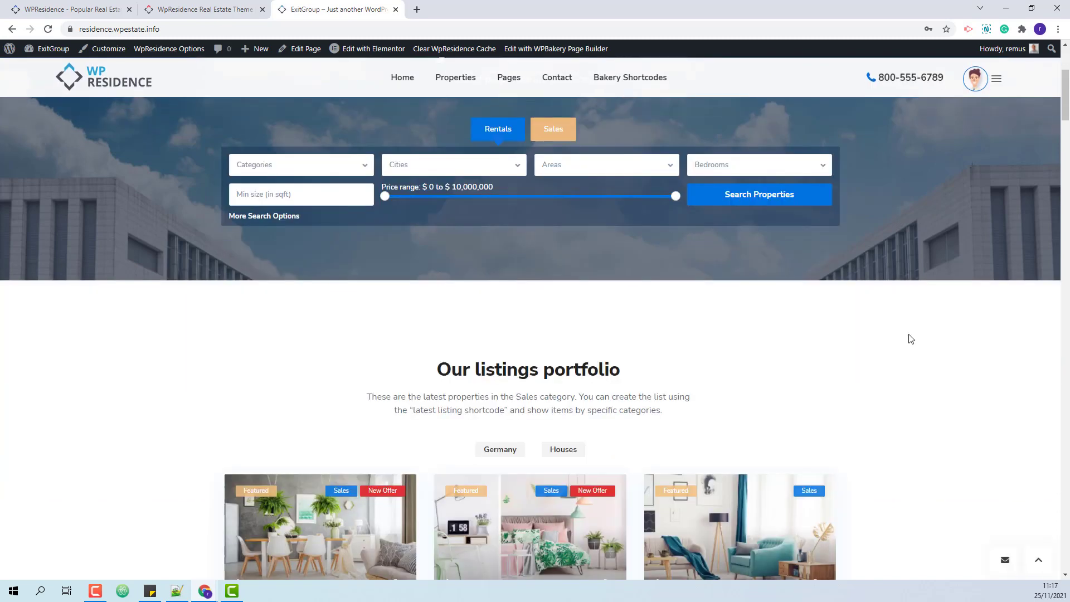
click(1063, 361)
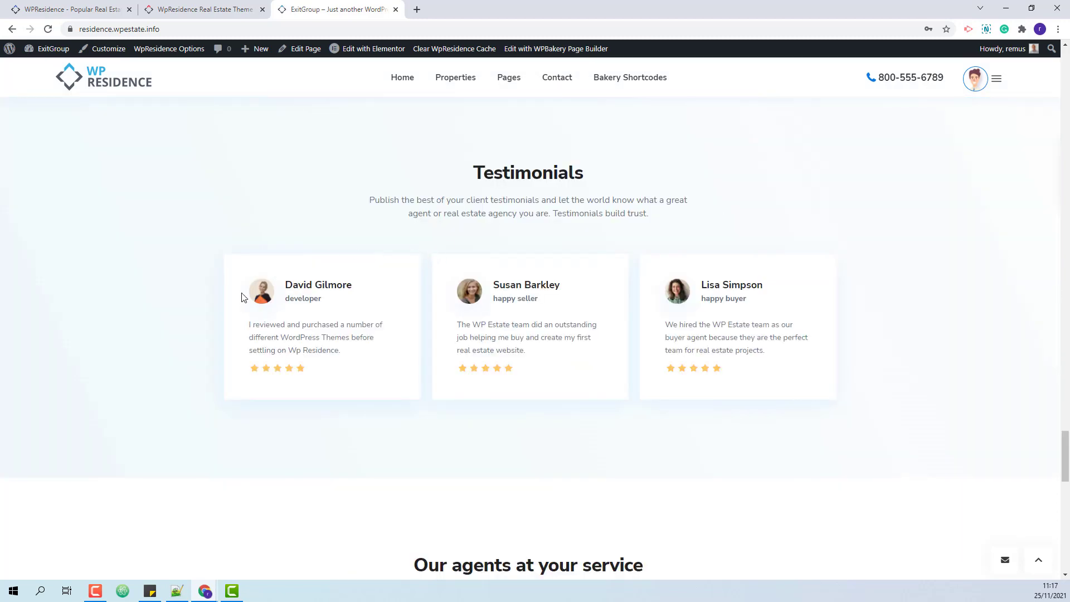
mouse_move(361, 53)
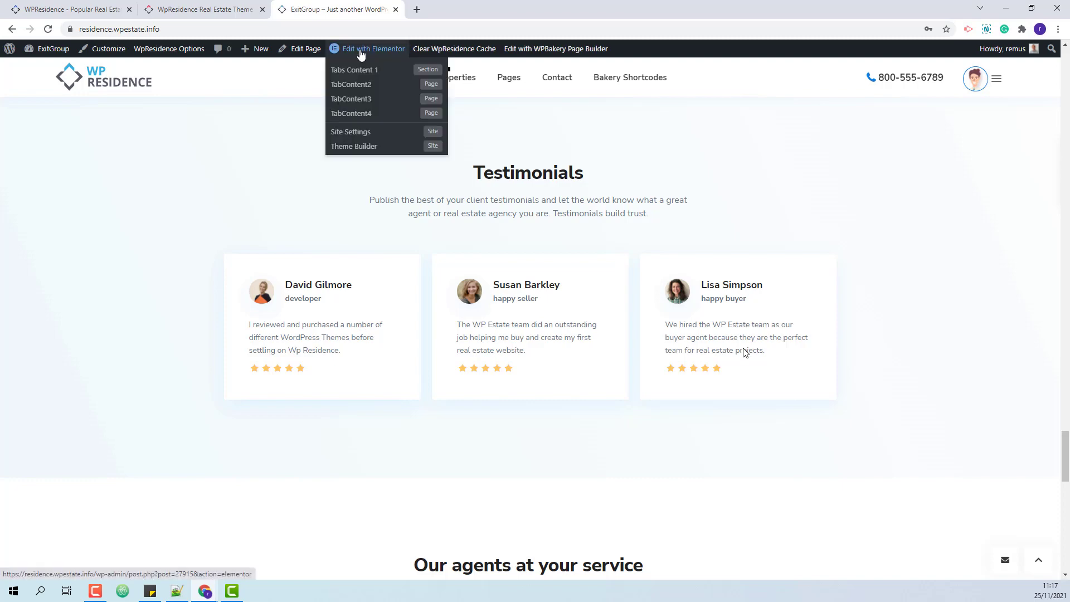
click(361, 53)
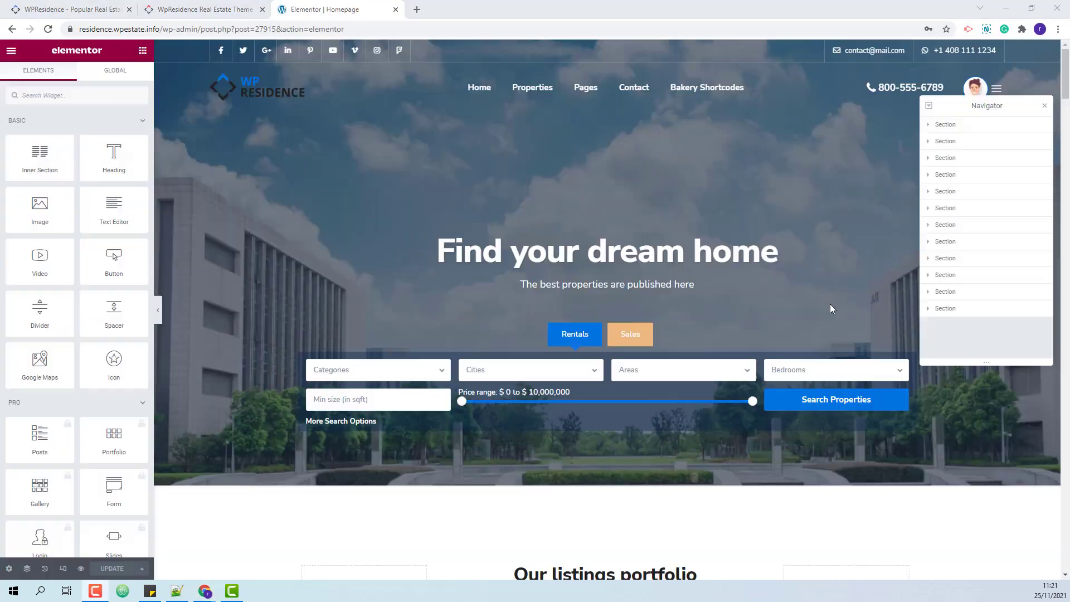
Delete the middle and right testimonial columns, then the remaining testimonial widget.
scroll(830, 306, down, 10)
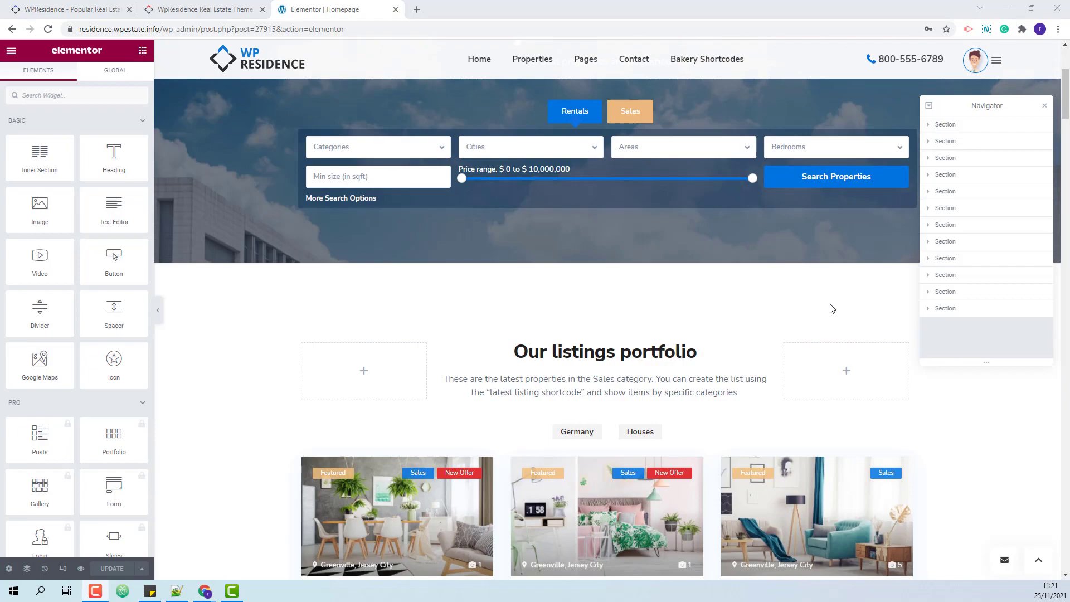
scroll(831, 308, down, 20)
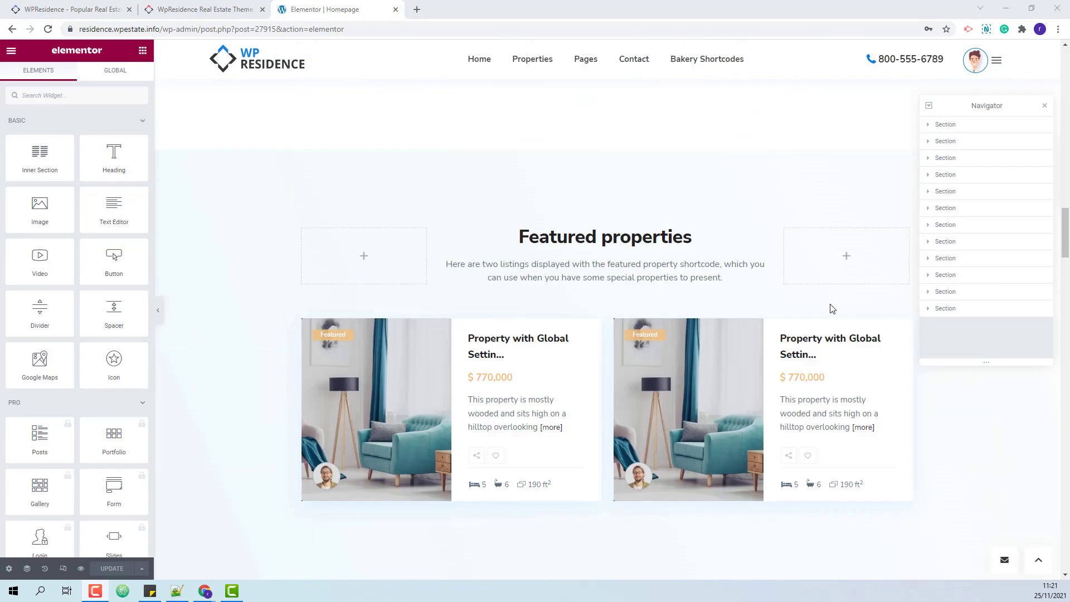
scroll(830, 303, down, 15)
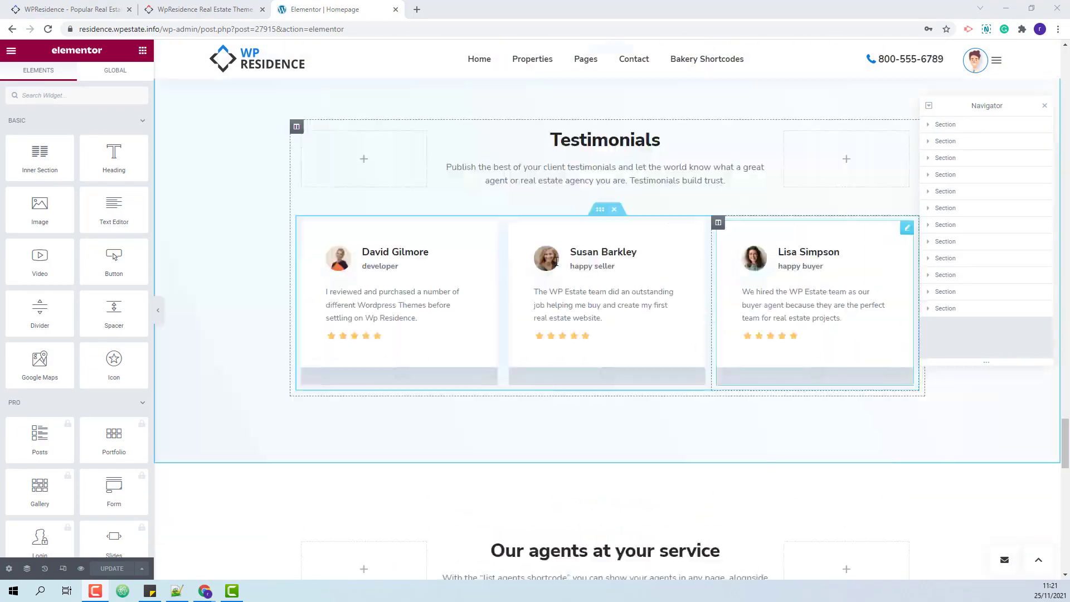
click(449, 335)
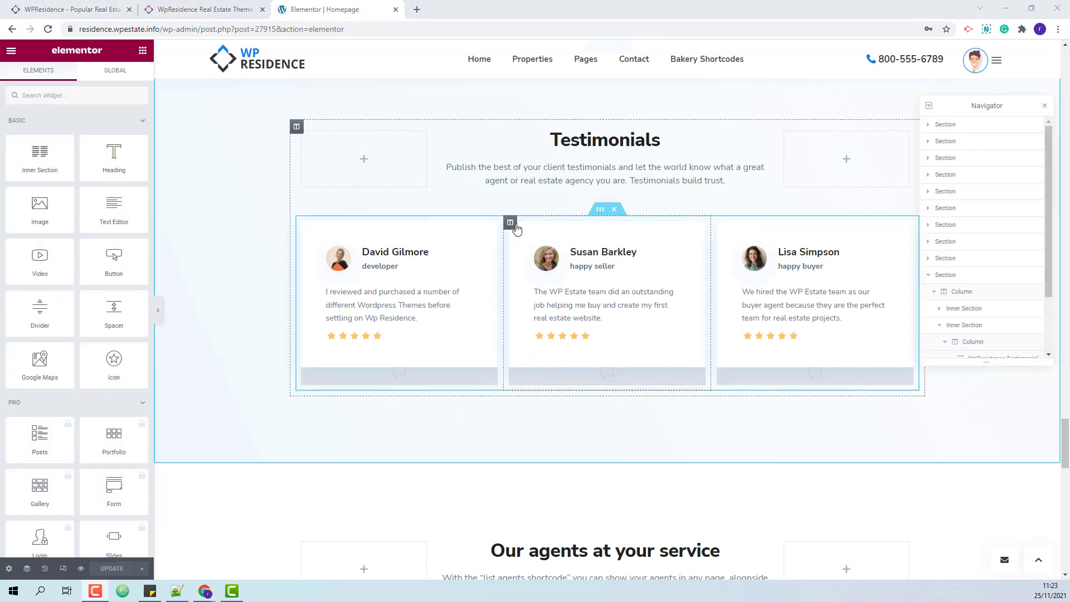
right_click(510, 224)
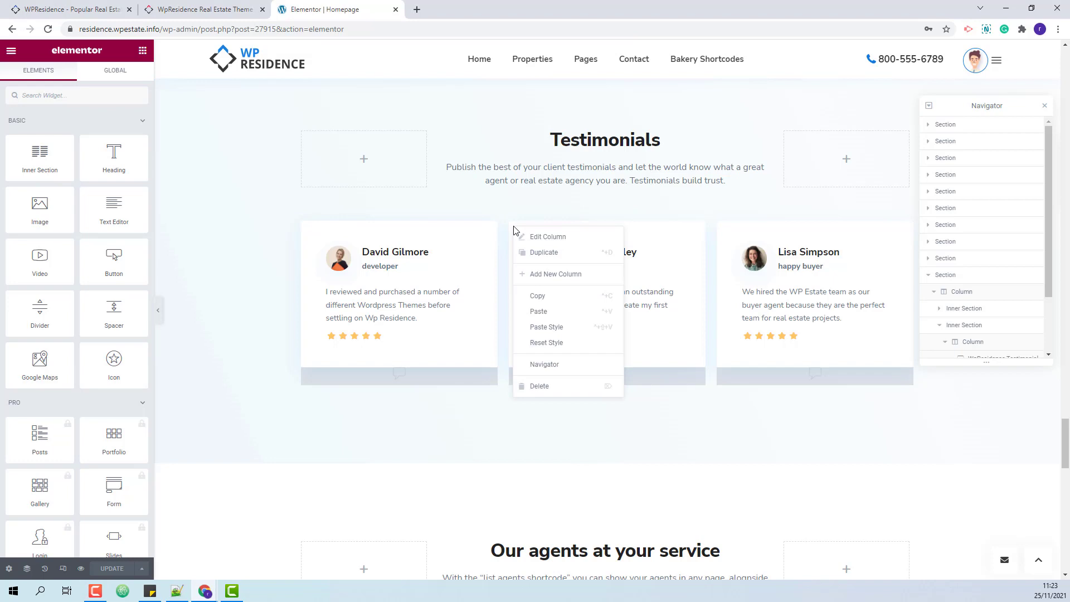
click(544, 385)
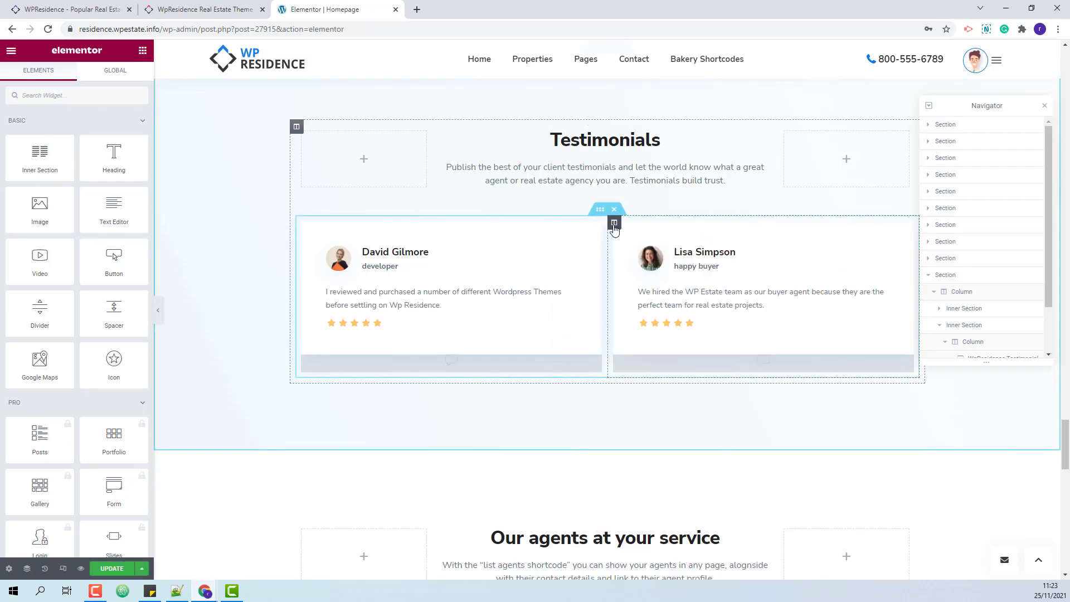
right_click(613, 224)
click(646, 385)
right_click(902, 239)
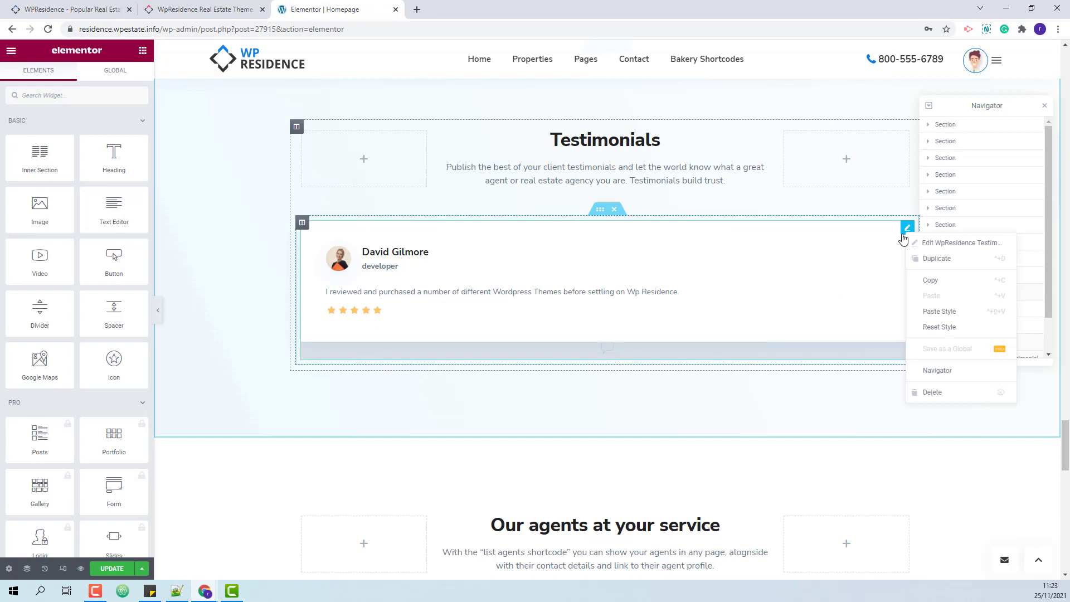
click(933, 393)
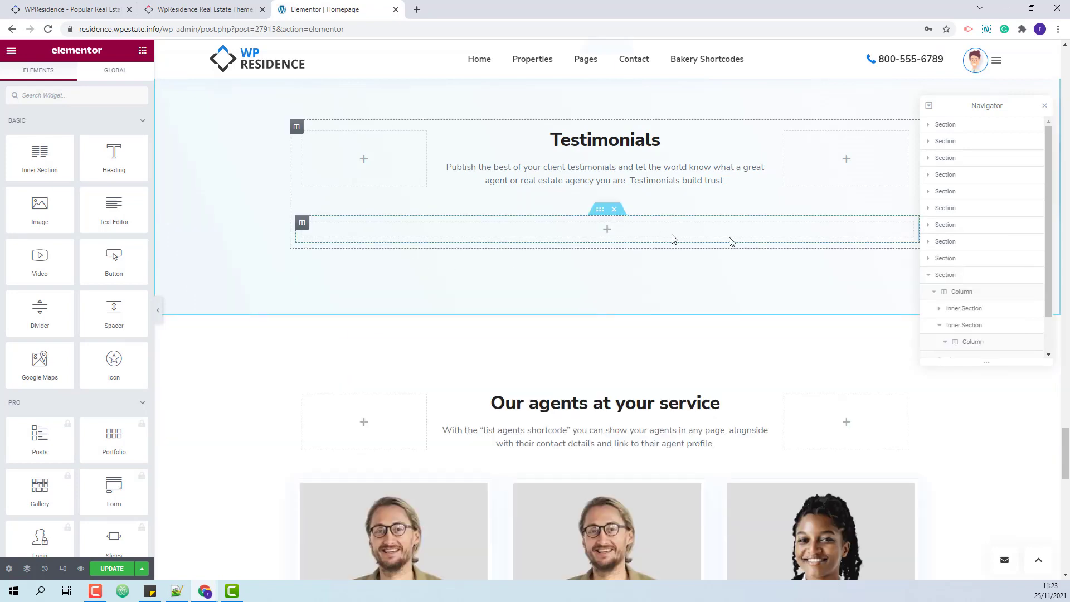
Search widgets for 'testimonial' and drop a Testimonial Slider under the Testimonials heading.
click(61, 95)
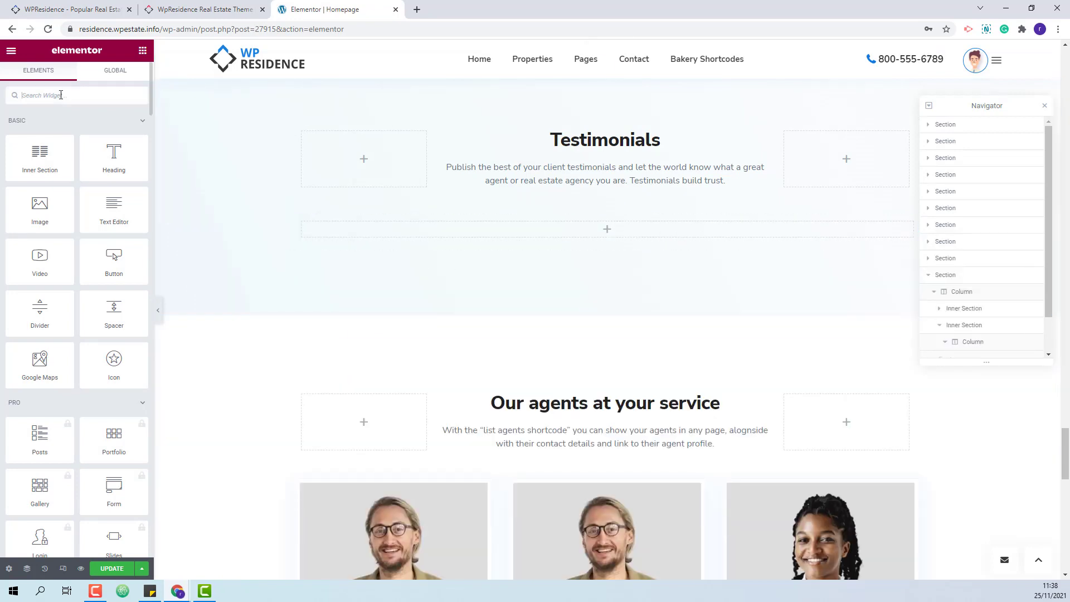
text(tes)
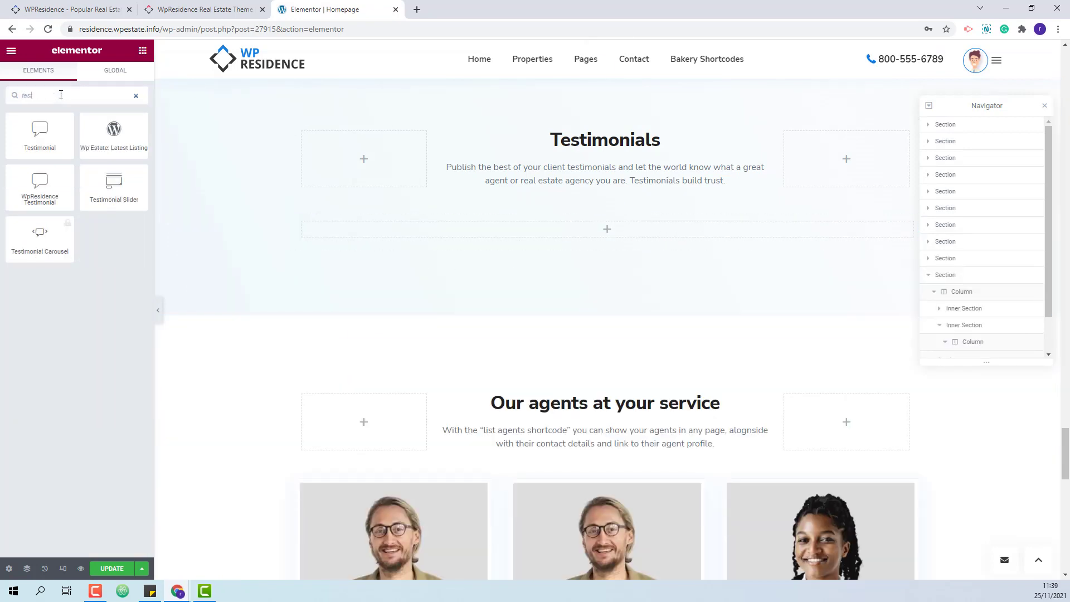
text(timonial)
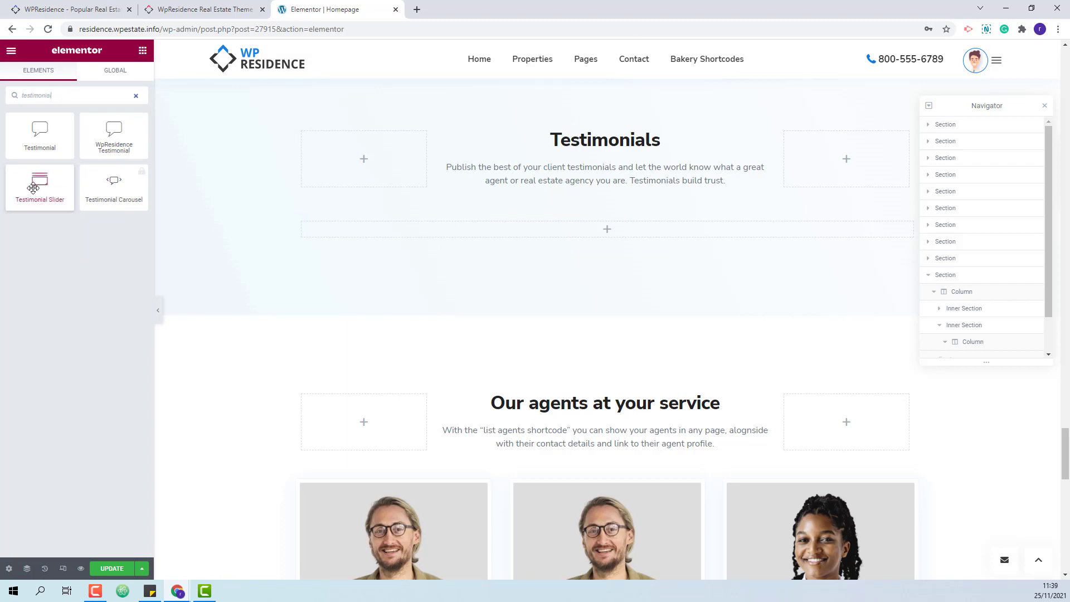
drag(33, 188, 452, 235)
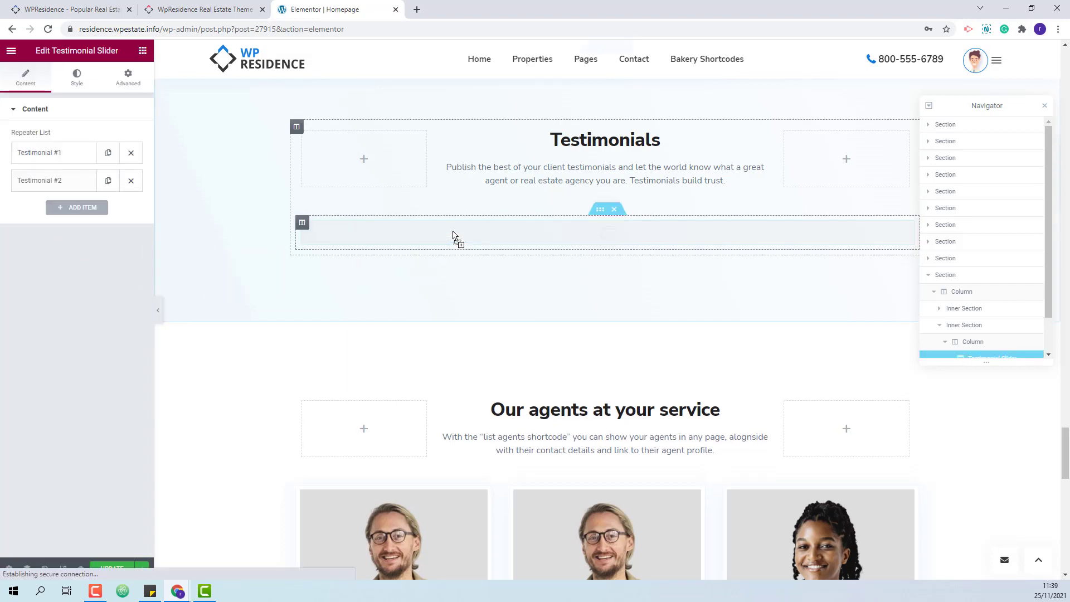
Give the first testimonial the title 'Great service', the reviewer's name and the developer job.
click(61, 154)
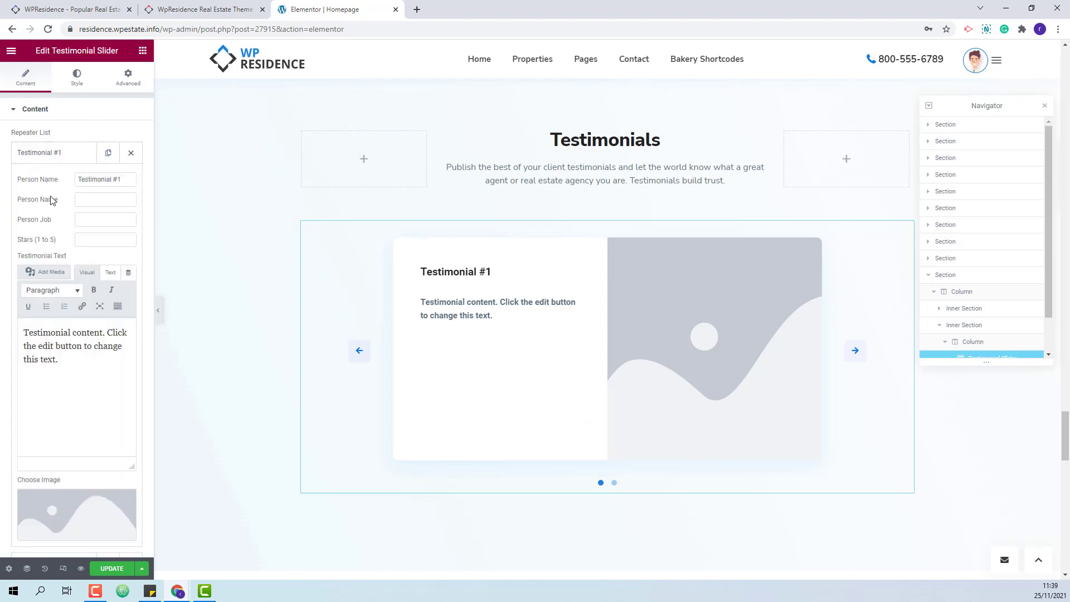
drag(130, 182, 90, 180)
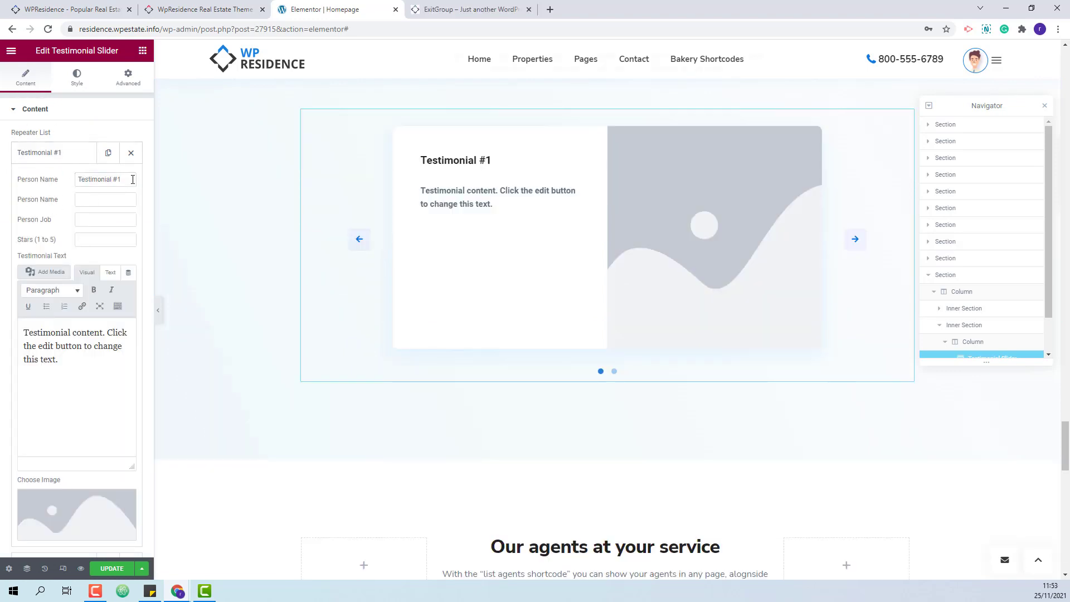
drag(129, 179, 41, 182)
text(Great service)
click(111, 200)
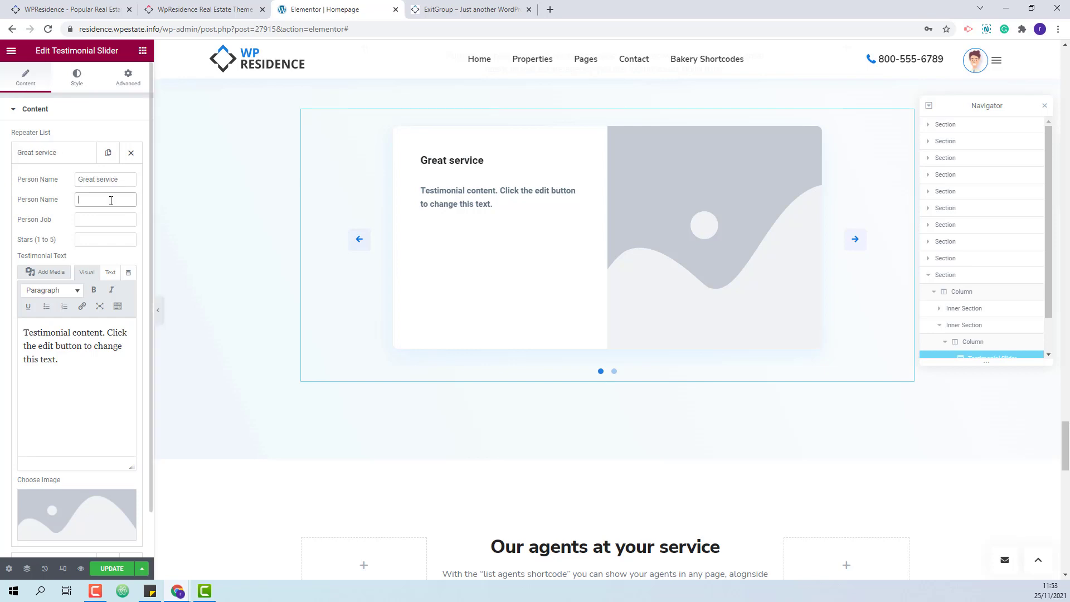
text(Donna Gilmore)
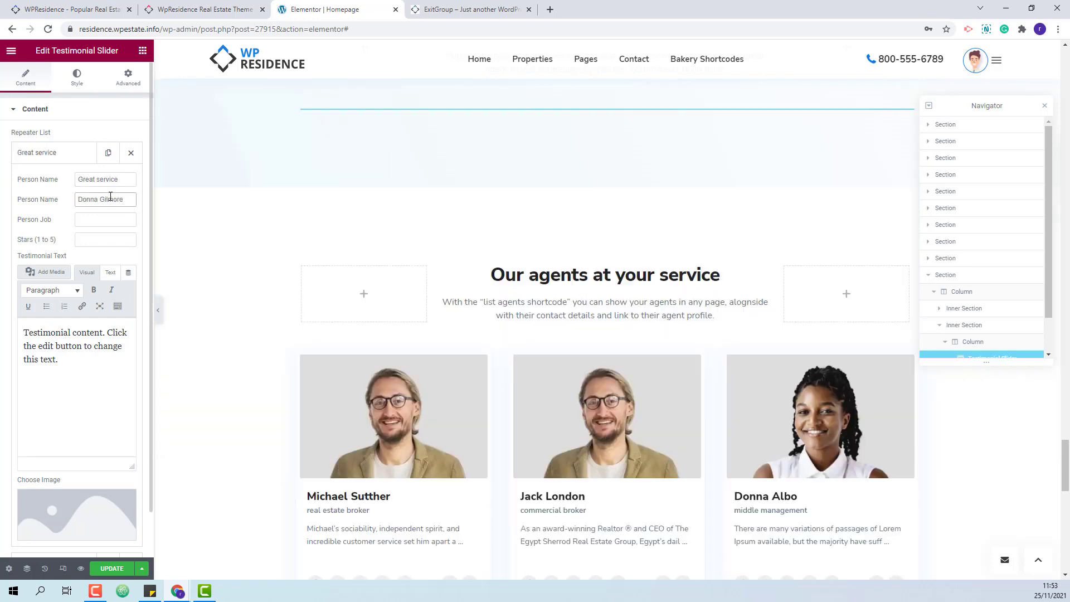
click(111, 219)
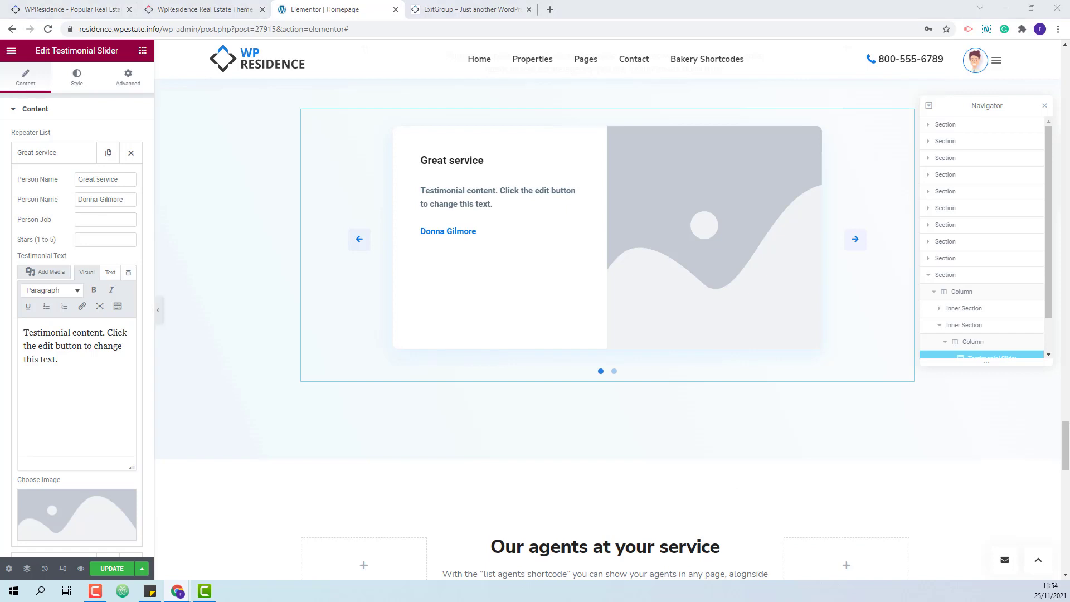
text(developer)
Rate it 5 stars and paste the review about choosing Wp Residence.
text(5)
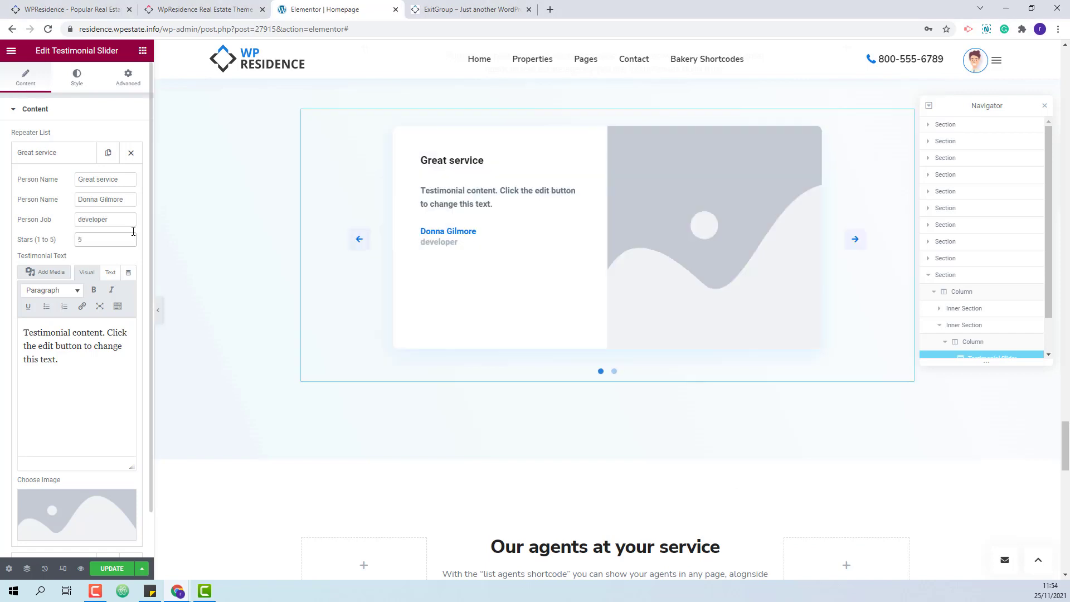
drag(60, 360, 15, 338)
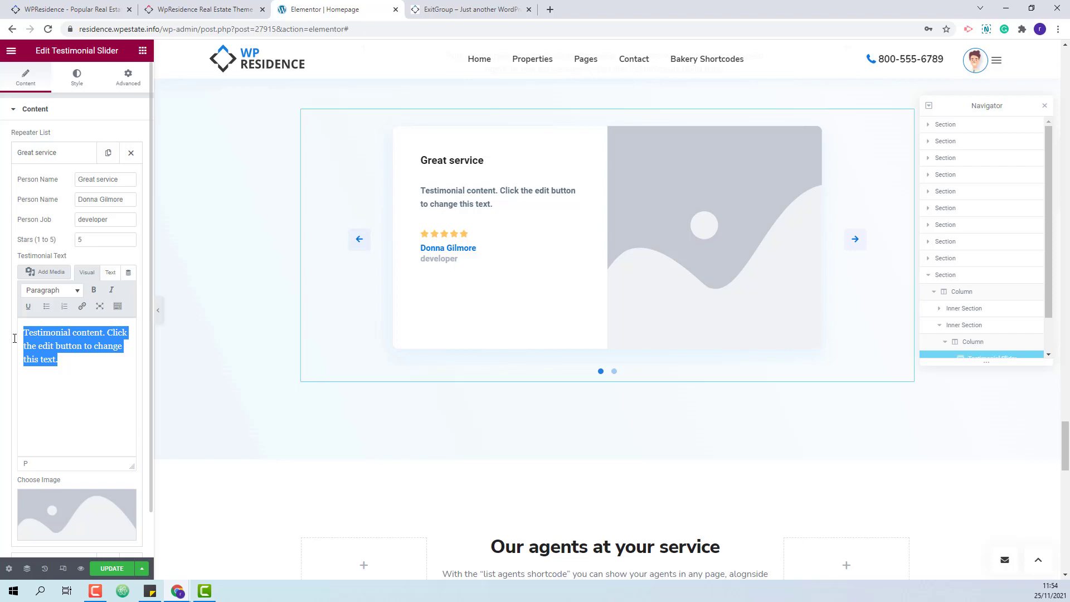
text(I reviewed and purchased a number of different WordPress Themes before settling on Wp Residence.)
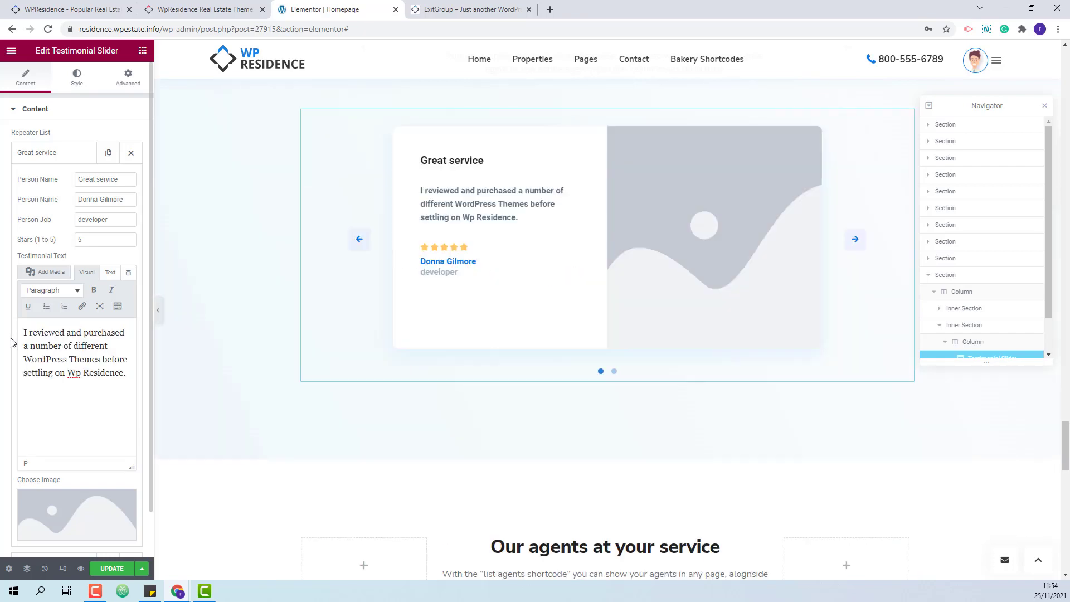
Insert the smiling curly-haired woman's portrait (testimonial2.jpg) as the first testimonial's photo.
click(78, 528)
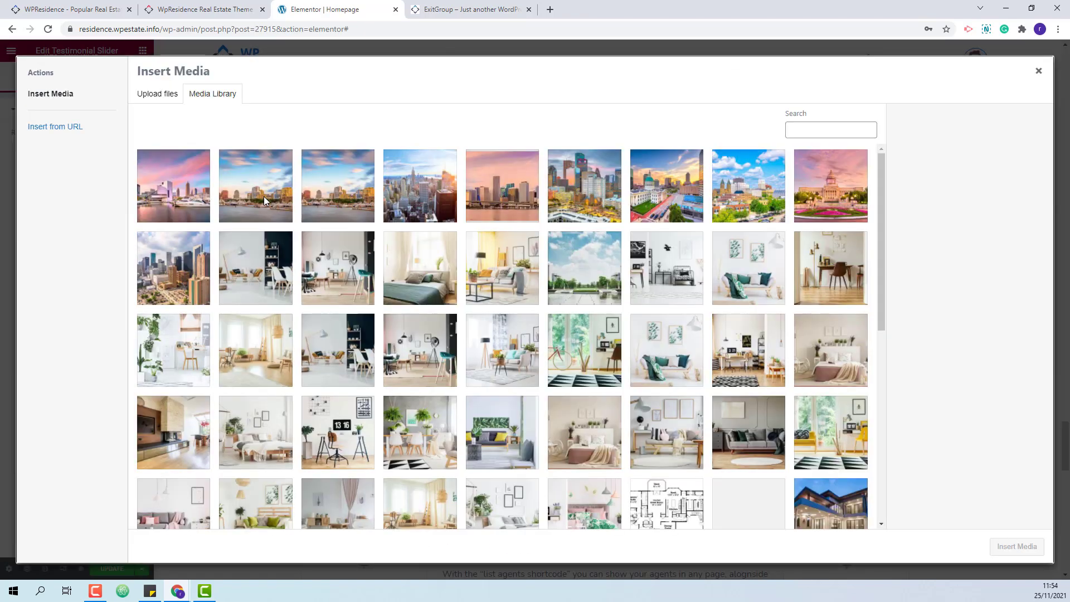
scroll(685, 284, down, 4)
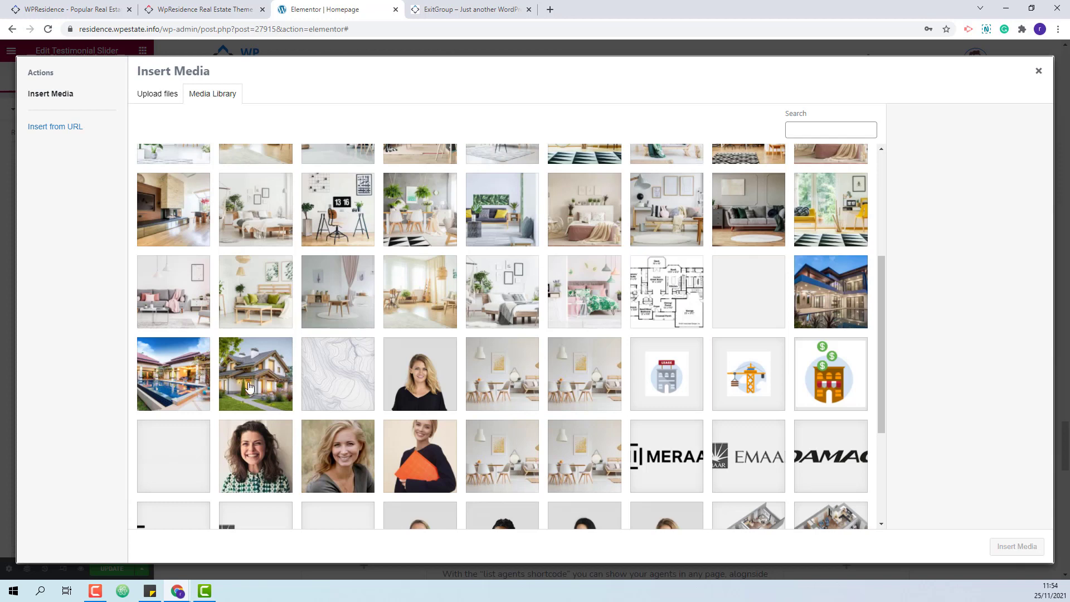
click(258, 460)
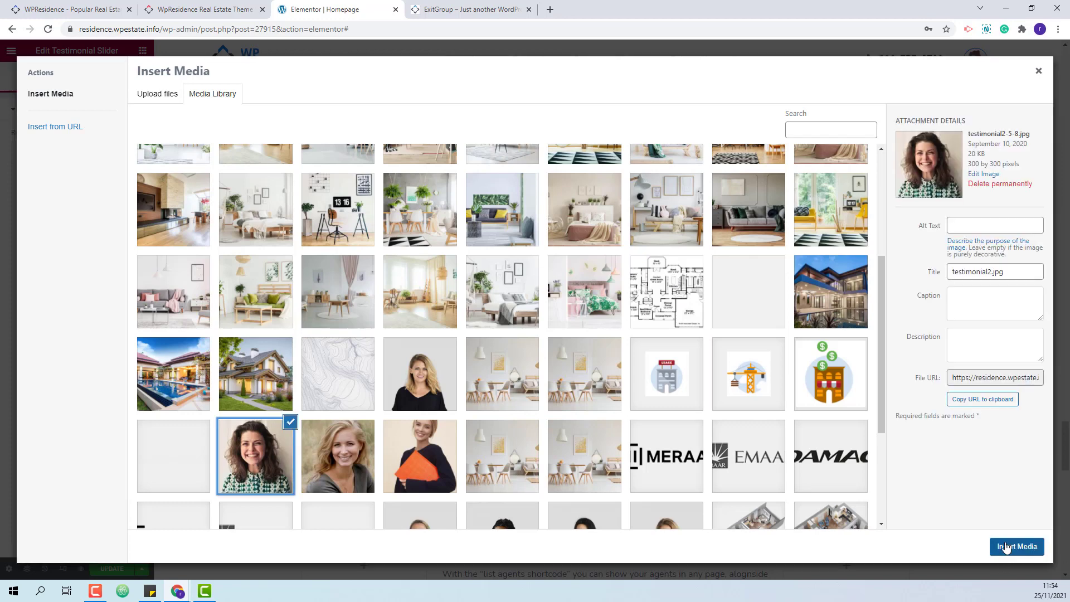
click(1007, 546)
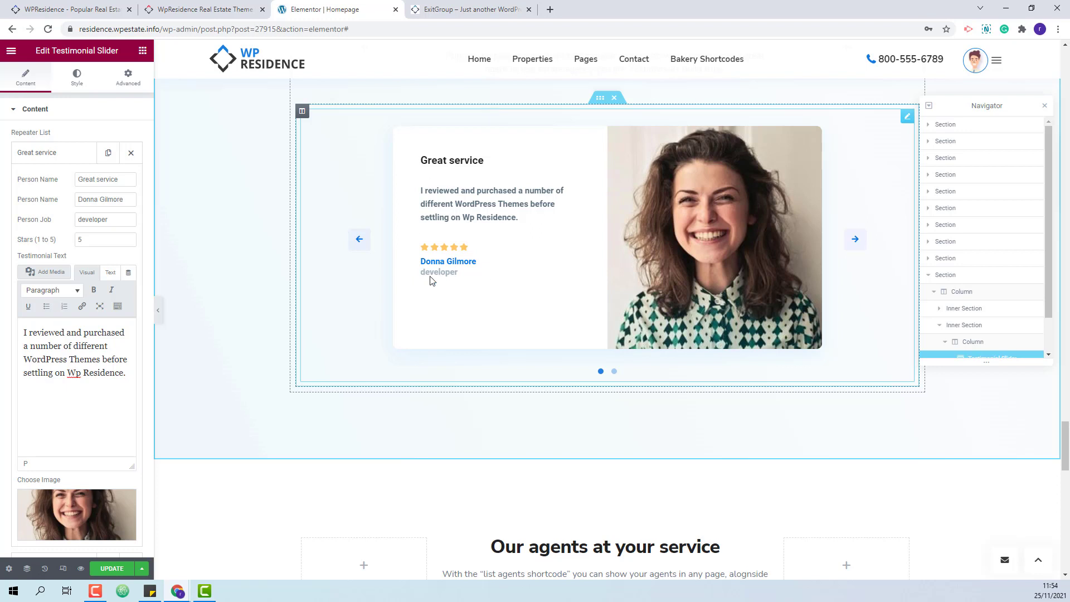
Open the second testimonial and enter the title 'Super Company' and the reviewer's name.
click(39, 152)
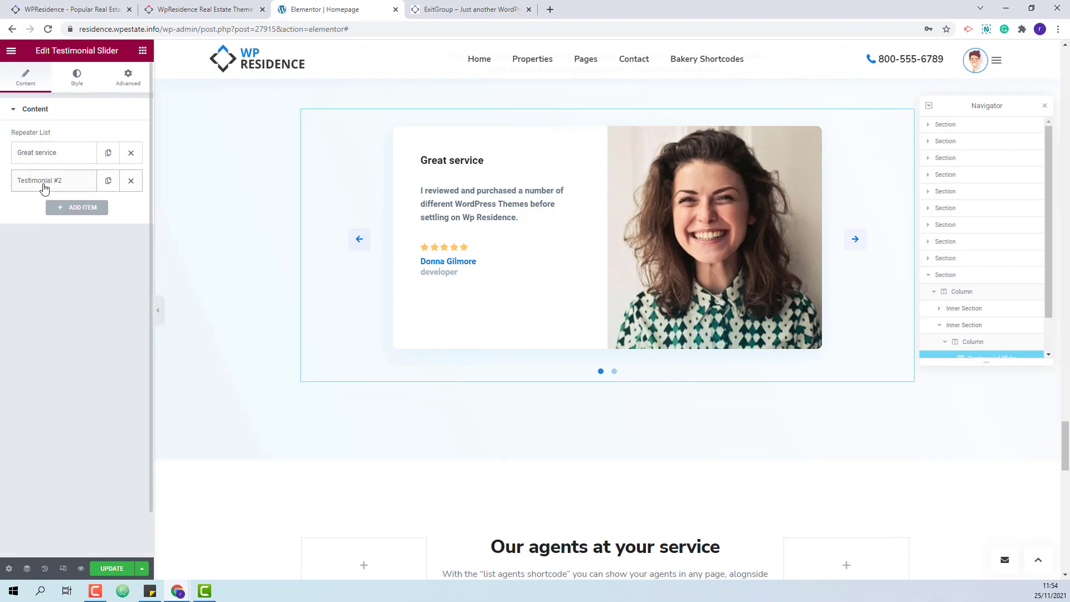
click(40, 180)
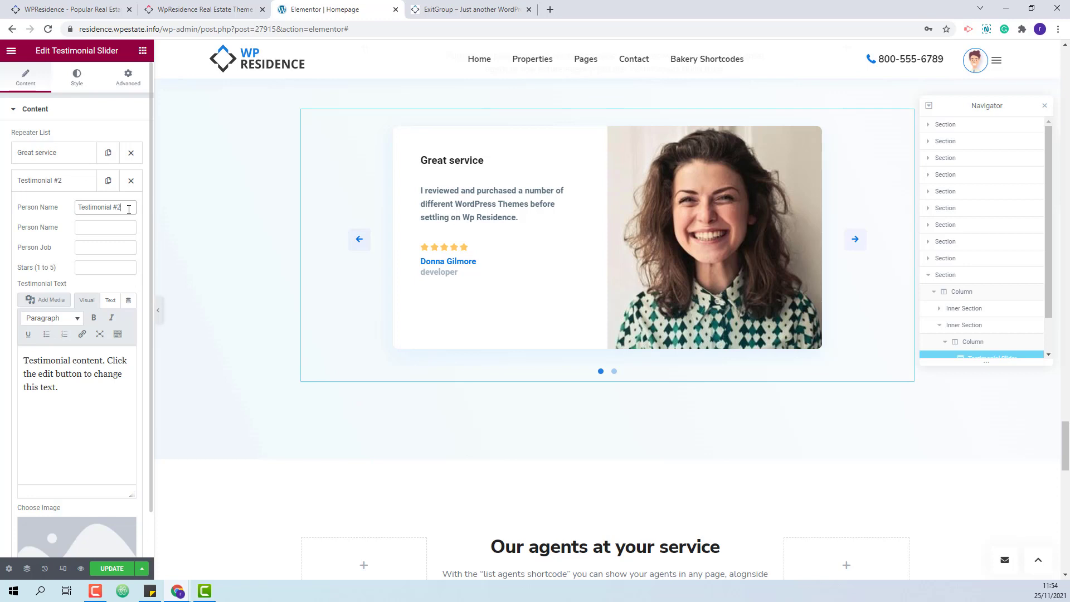
drag(122, 207, 79, 207)
text(Super Company)
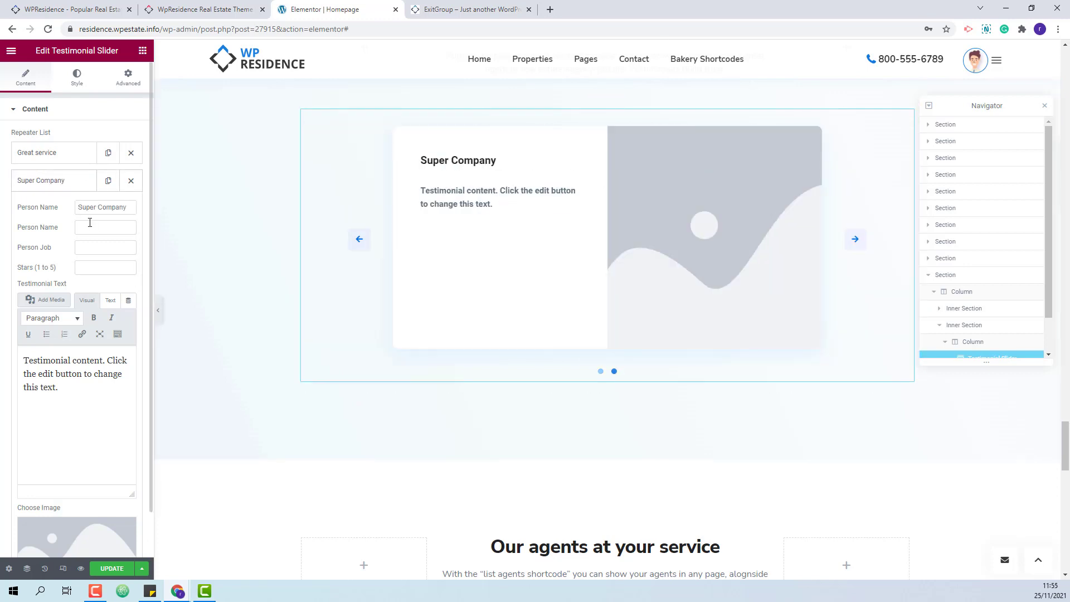
click(88, 229)
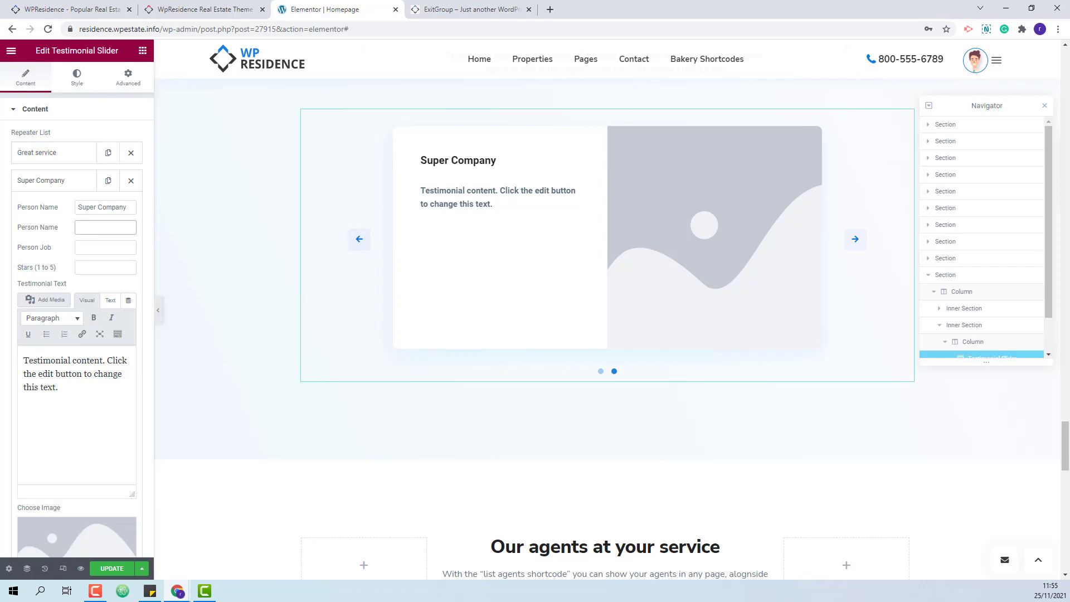
text(Susan Barkley)
Set job 'happy seller', 5 stars, paste the WP Estate quote, and preview slide two.
click(105, 248)
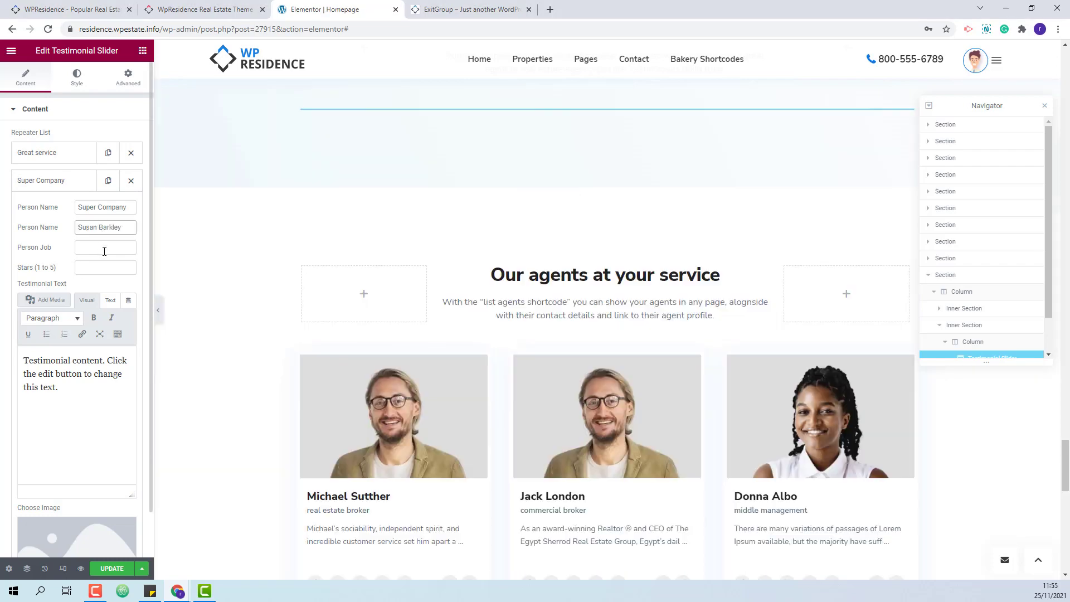
text(happy seller)
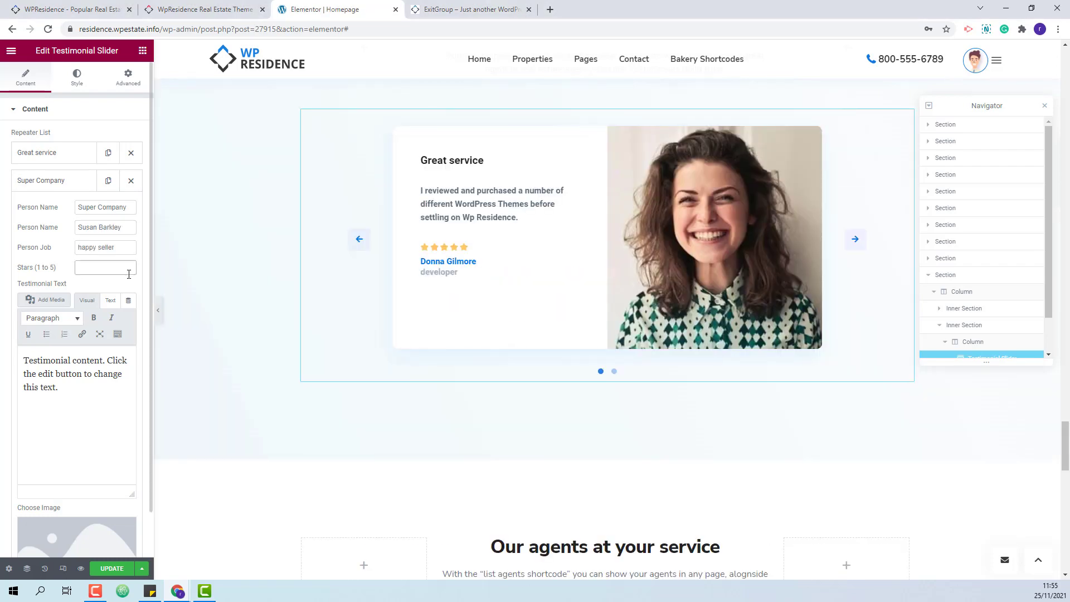
click(122, 272)
text(5)
drag(59, 387, 20, 362)
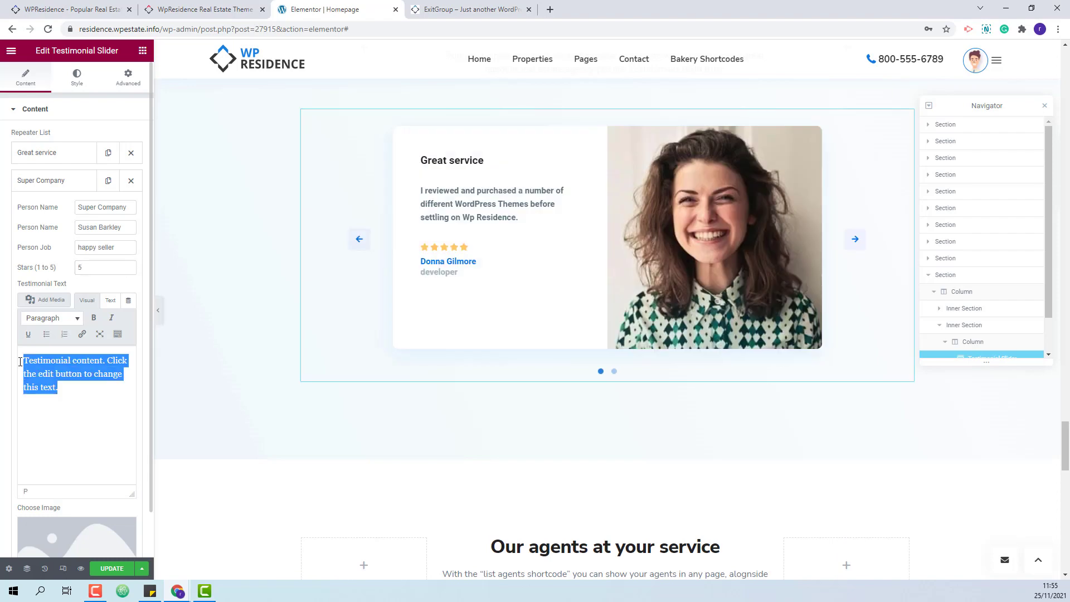
text(The WP Estate team did an outstanding job helping me buy and create my first real estate website.)
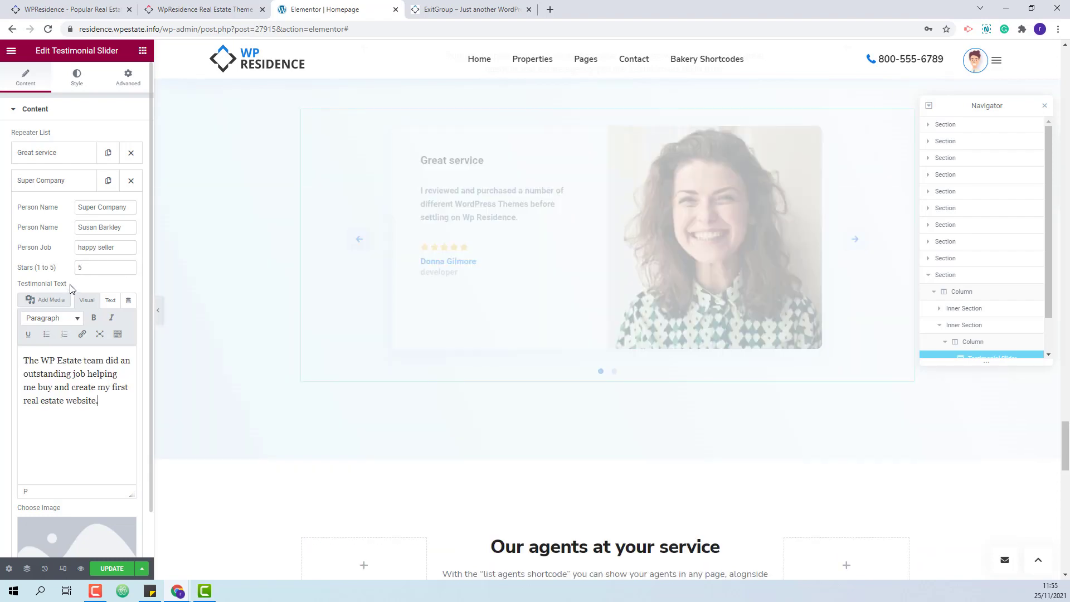
scroll(69, 289, down, 1)
click(864, 245)
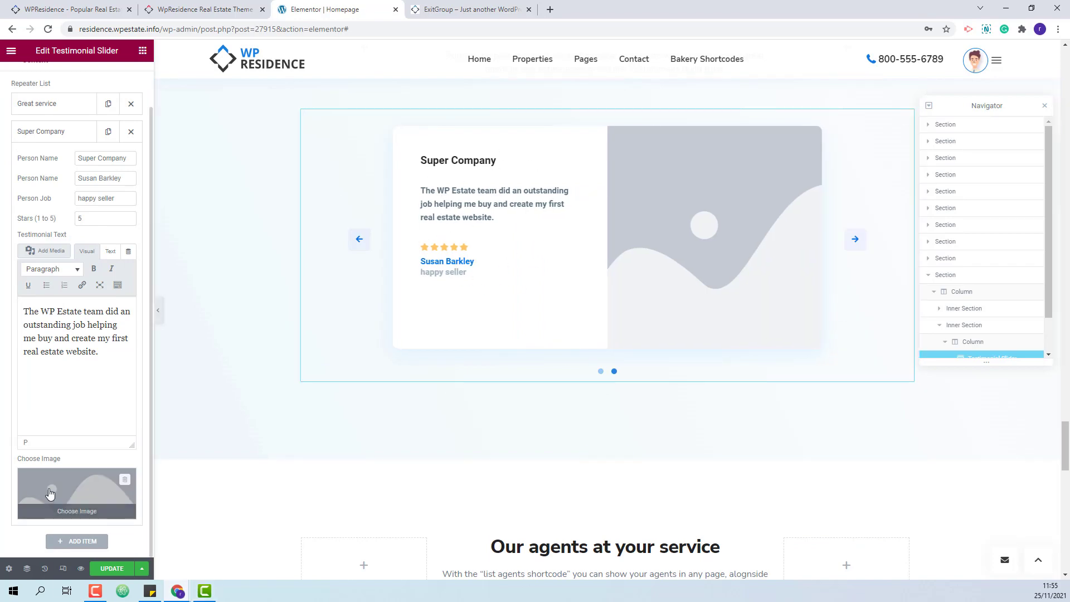
Insert the smiling blonde woman's portrait into the Super Company slide and collapse its fields.
click(123, 479)
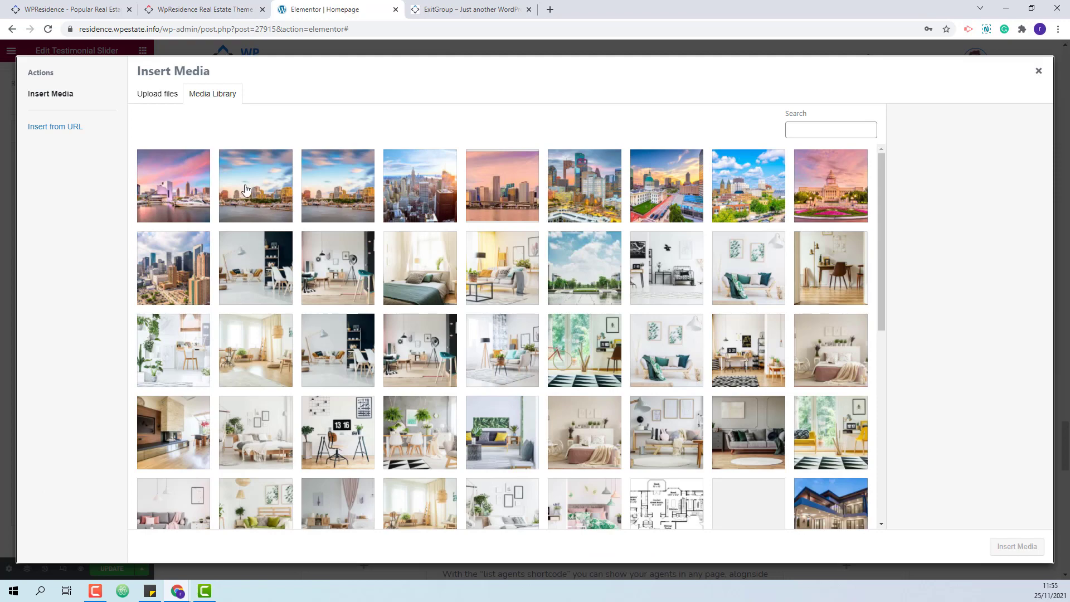
scroll(430, 332, down, 8)
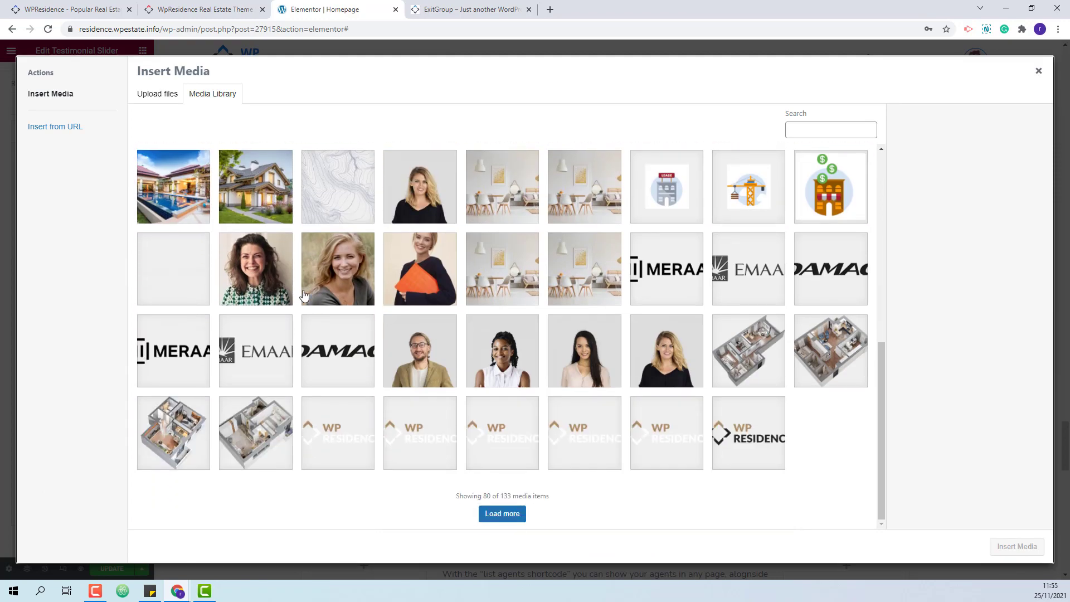
click(338, 269)
click(1016, 546)
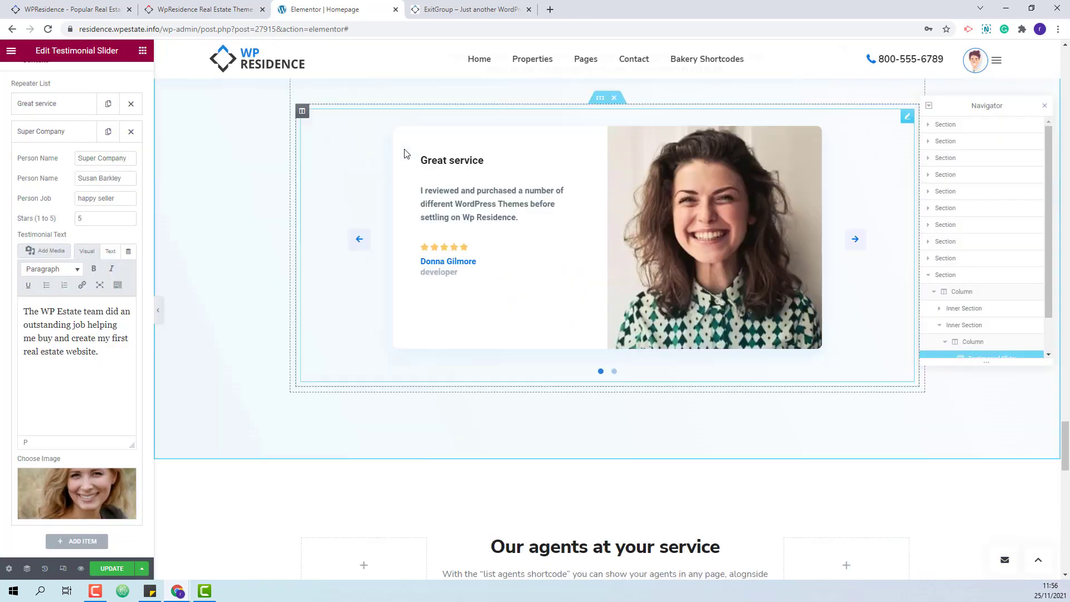
click(855, 239)
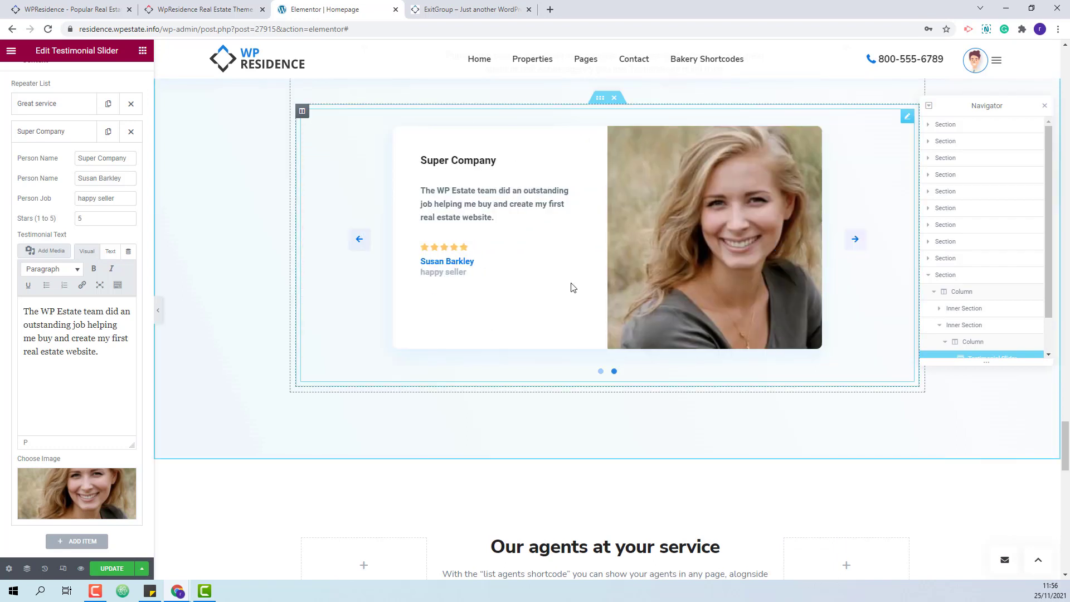
click(36, 132)
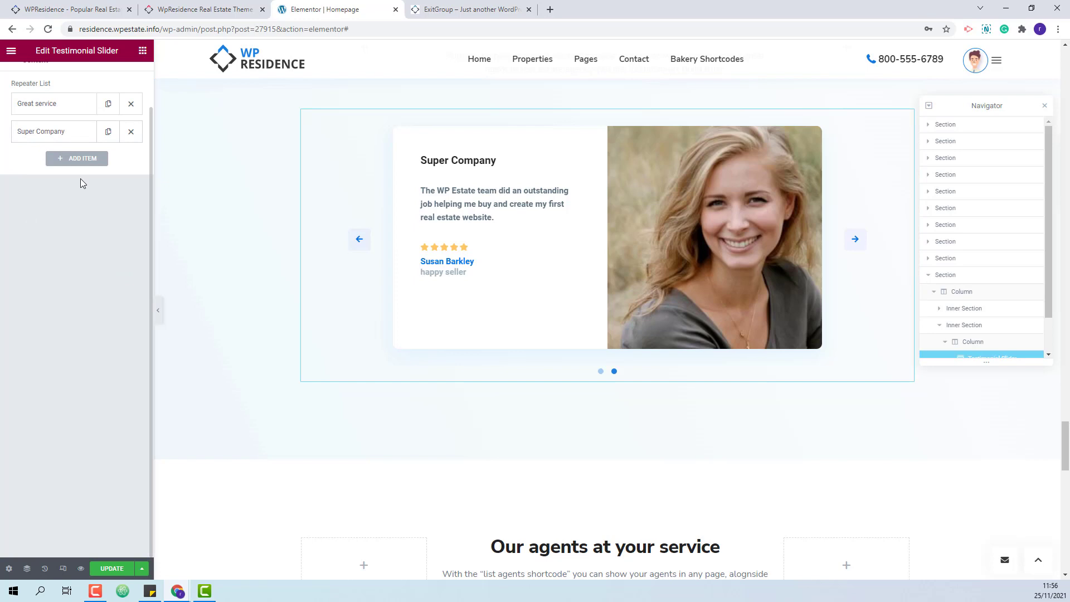
Add then remove an extra Item #3, keeping two slides, and open the widget's Style settings.
click(83, 159)
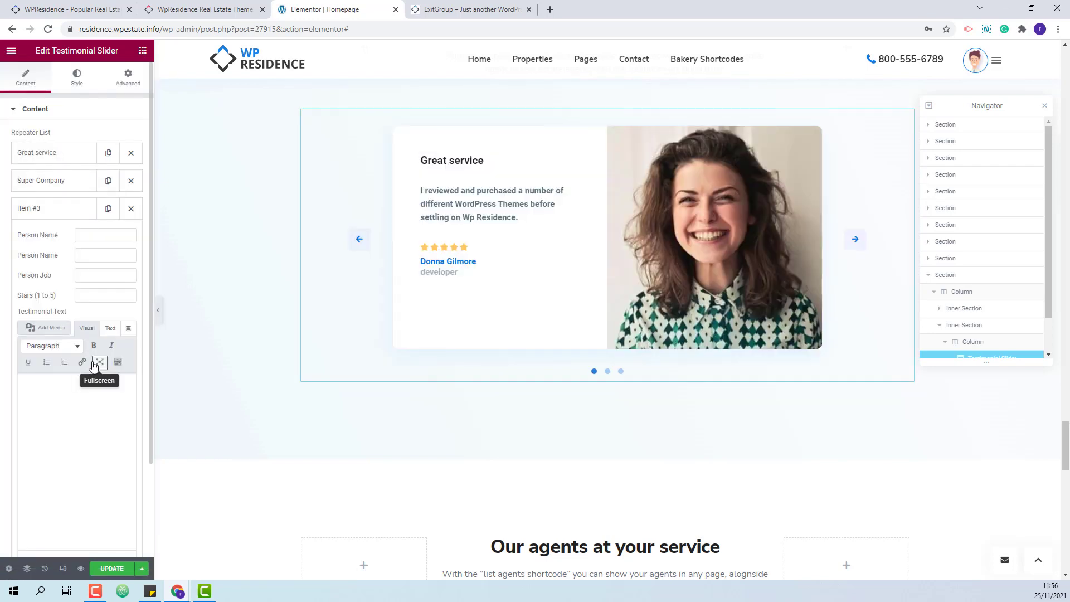
click(131, 208)
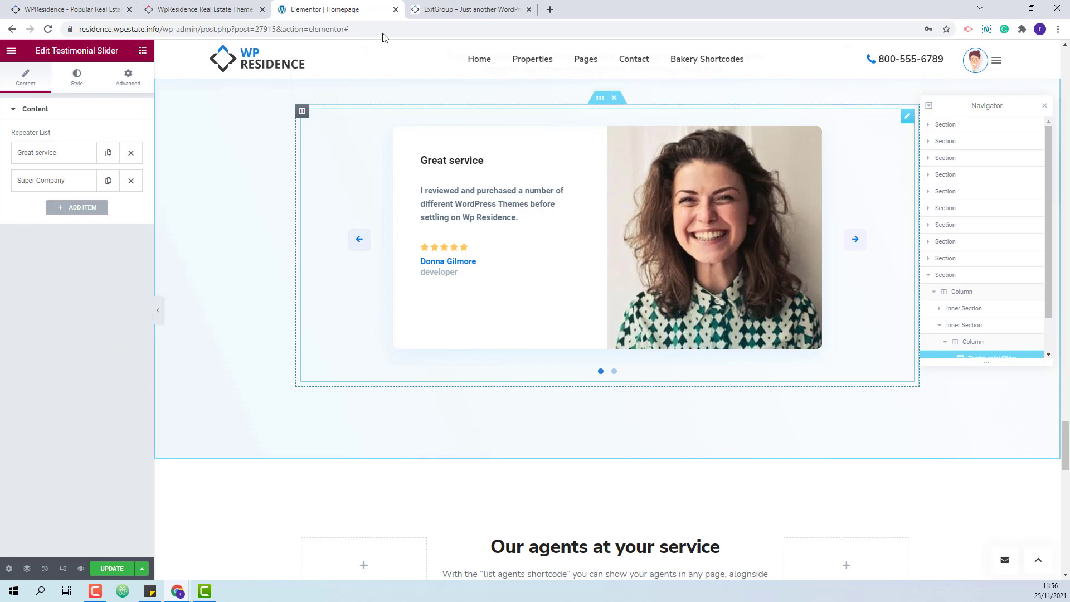
click(74, 86)
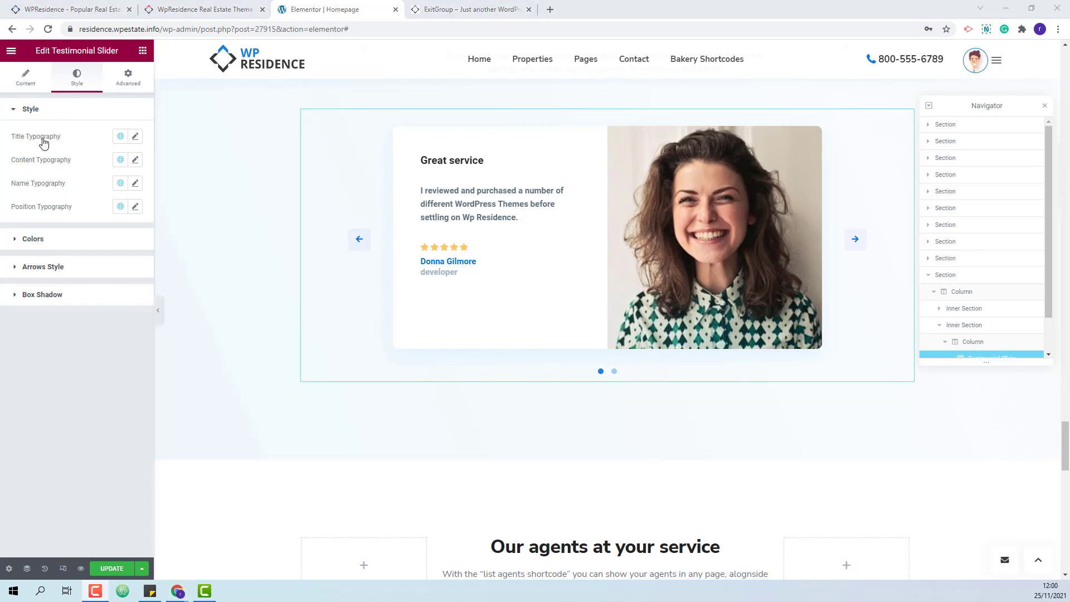
Set the title typography to Nunito Sans, size 19, weight 800.
click(136, 137)
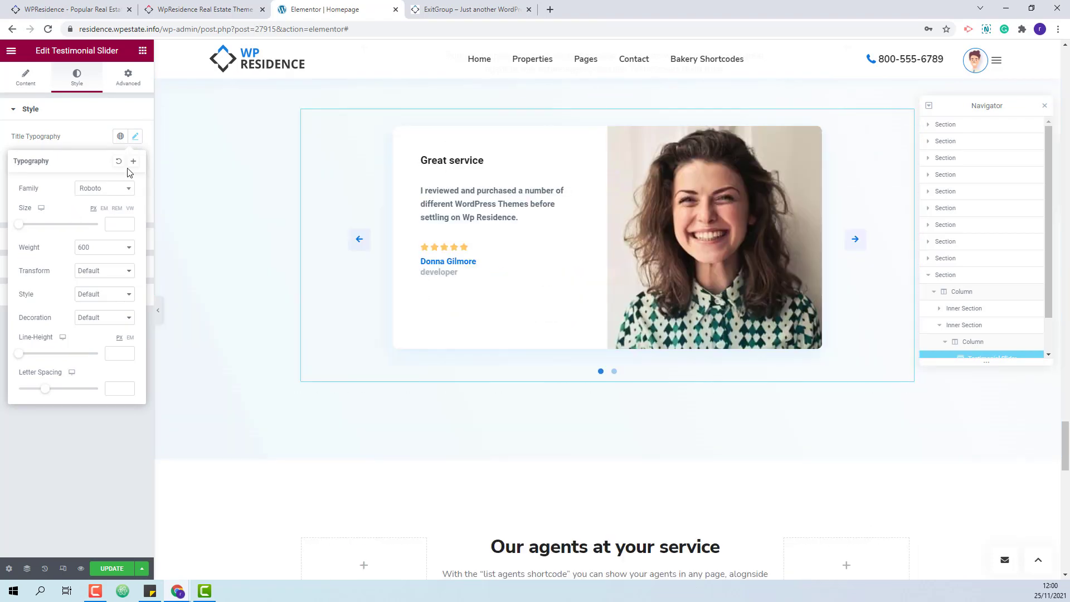
click(127, 188)
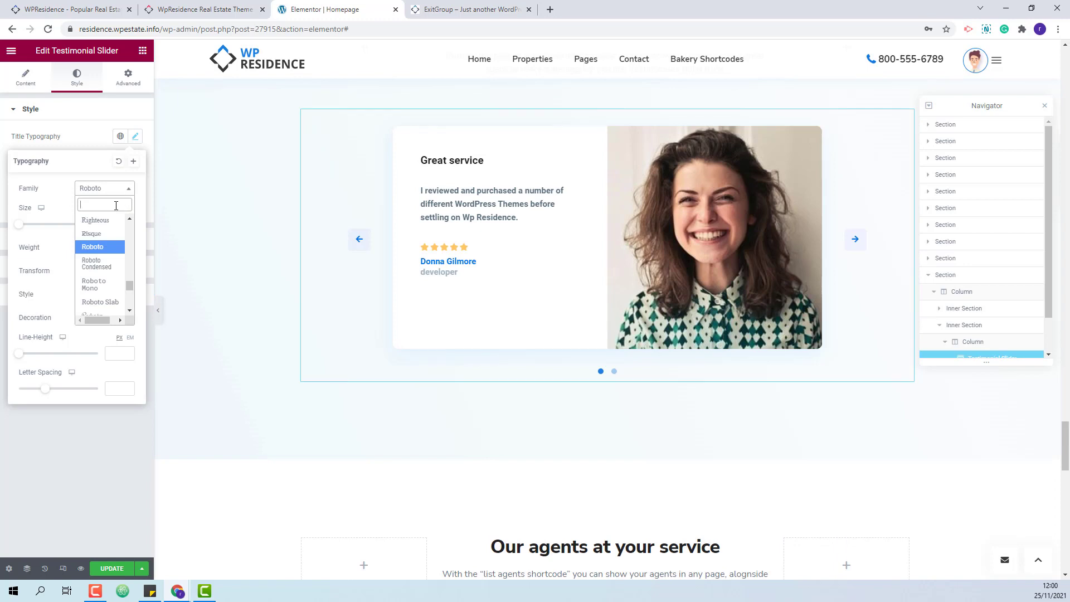
click(115, 219)
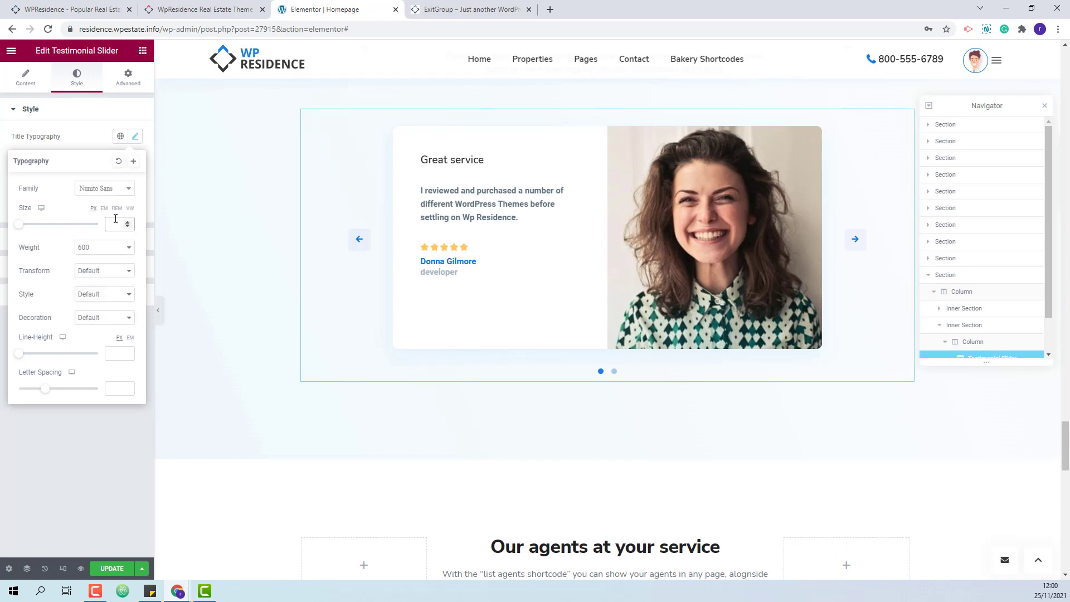
text(19)
click(103, 247)
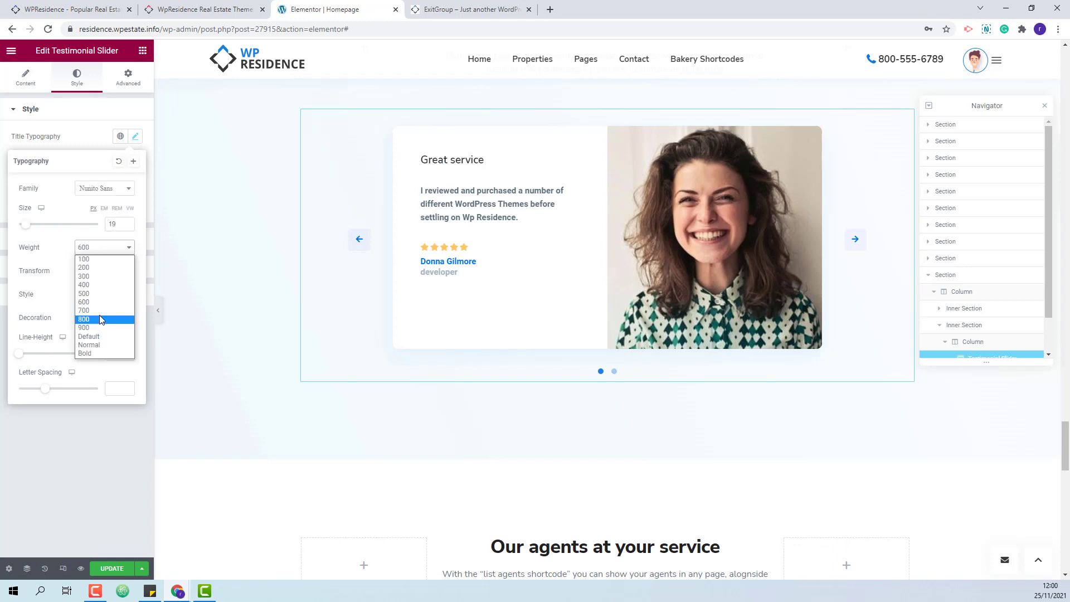
click(88, 330)
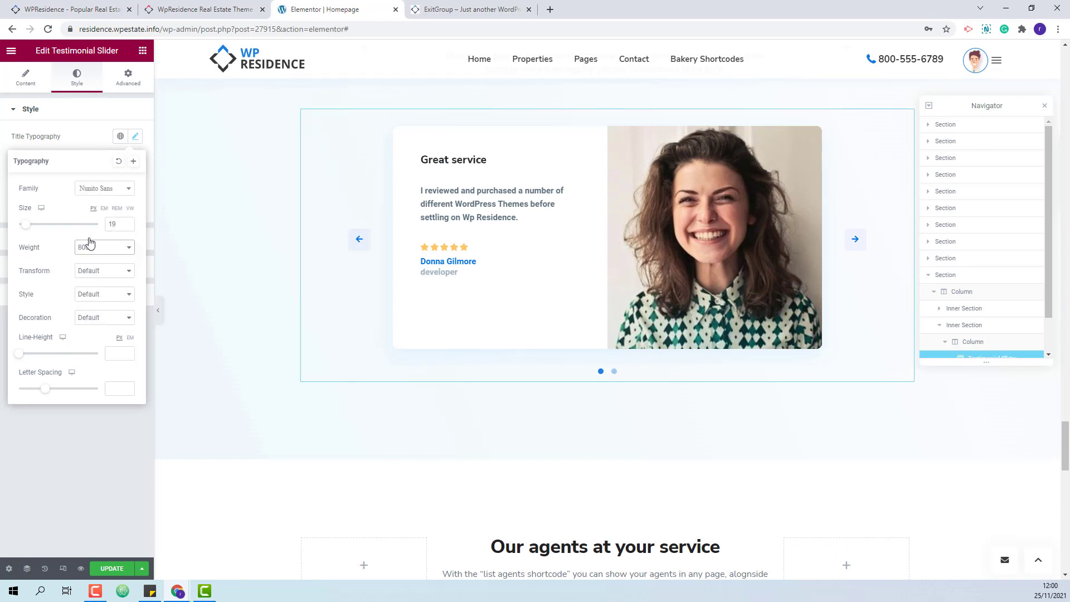
click(135, 137)
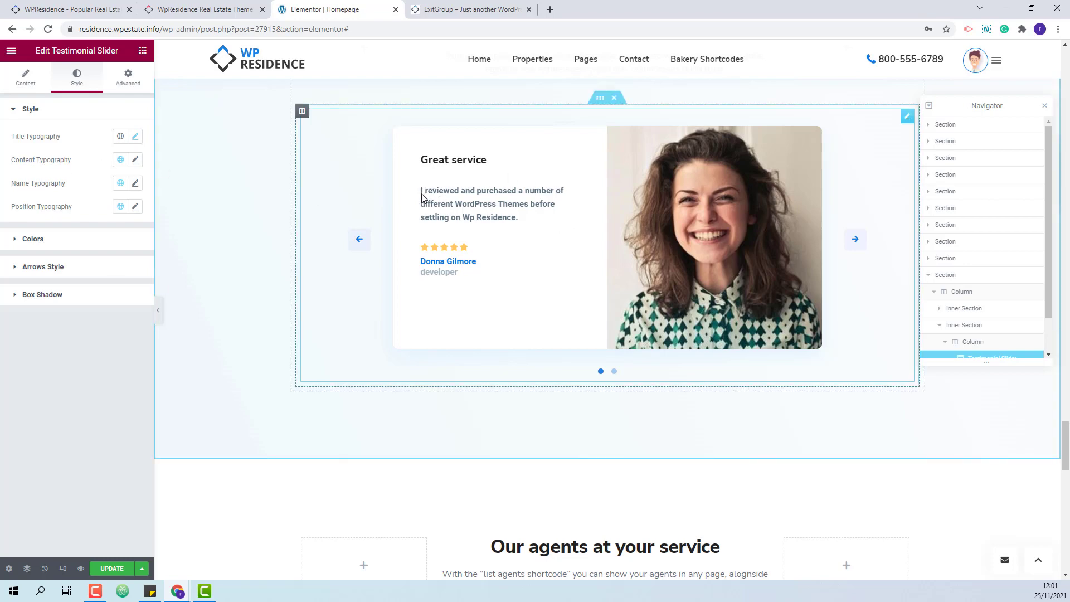
Set the review text and reviewer name typography to Nunito Sans.
click(135, 160)
click(114, 214)
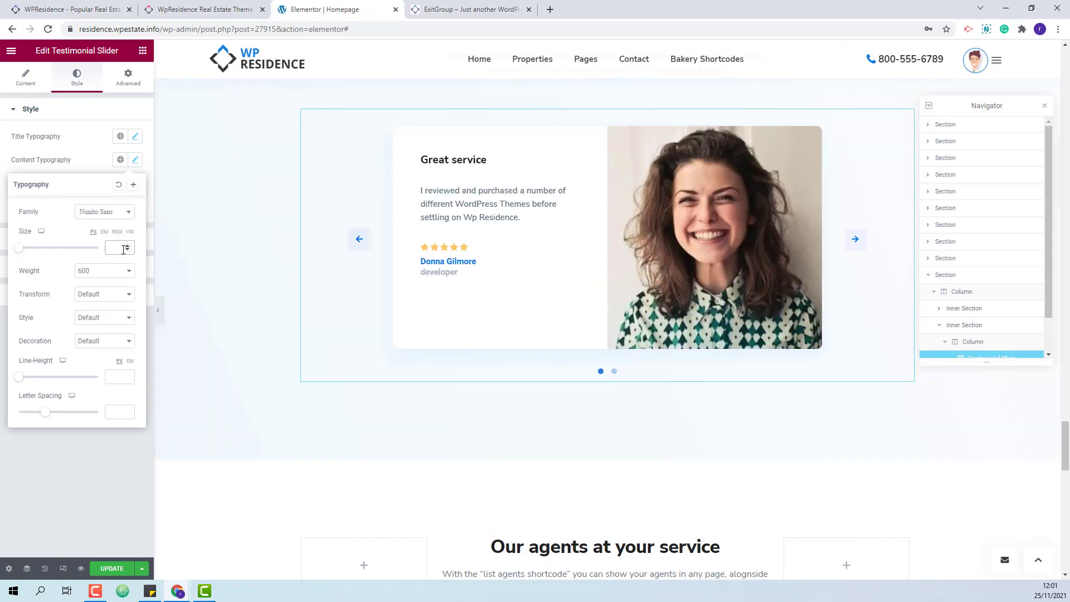
click(91, 162)
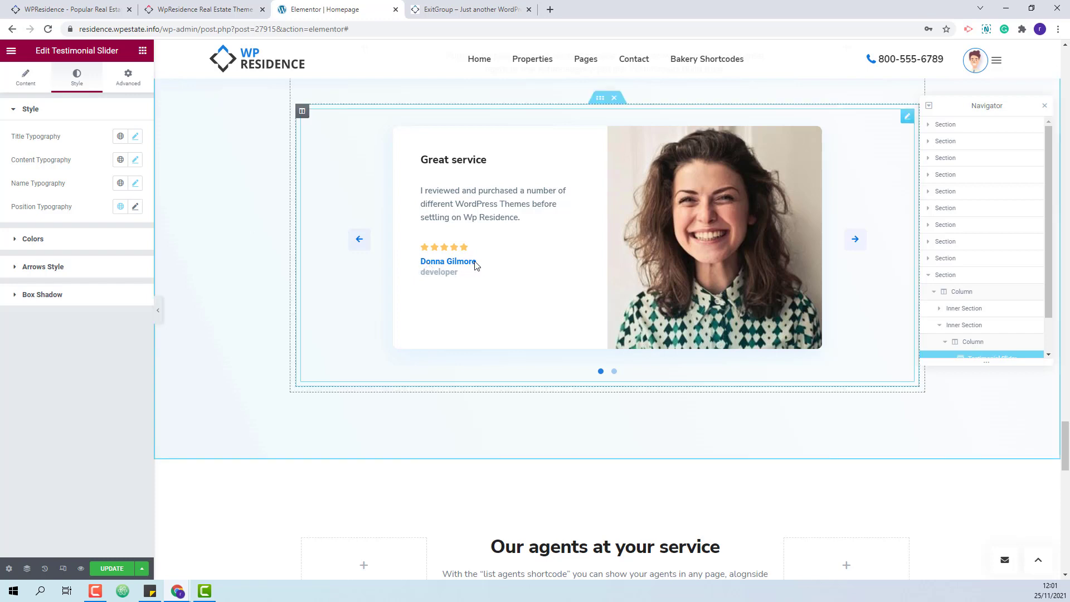
click(134, 182)
click(104, 235)
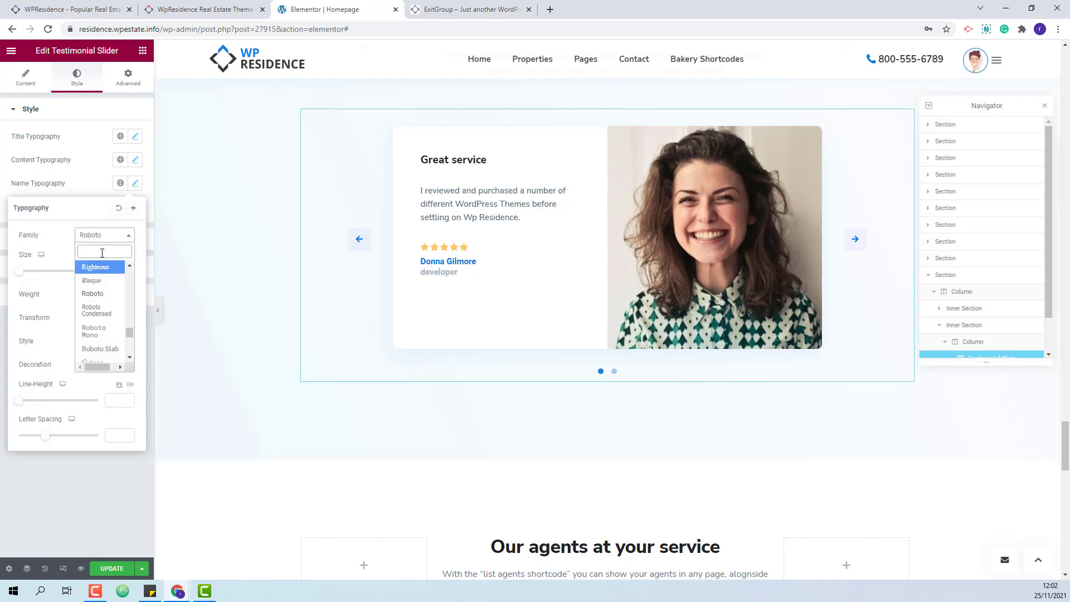
text(nunito sans)
key(Return)
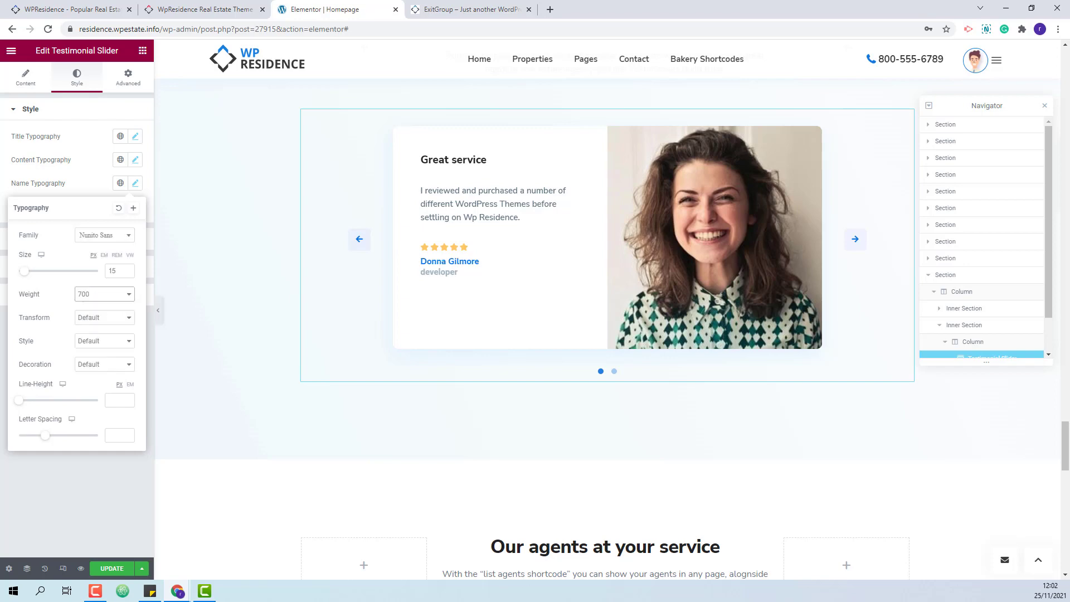
click(135, 183)
click(135, 206)
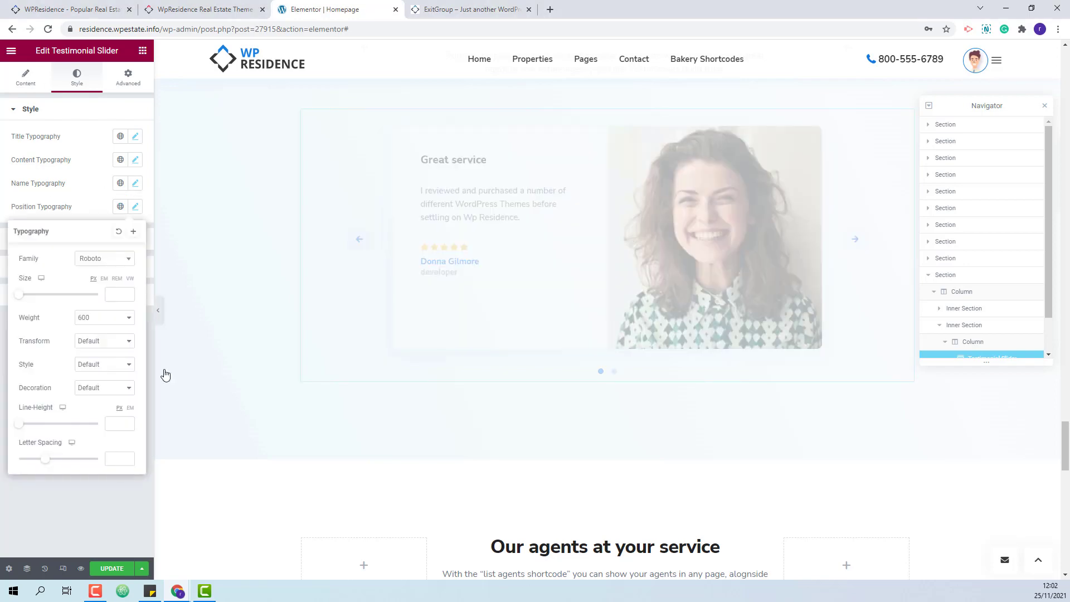
scroll(476, 289, down, 5)
scroll(477, 290, up, 5)
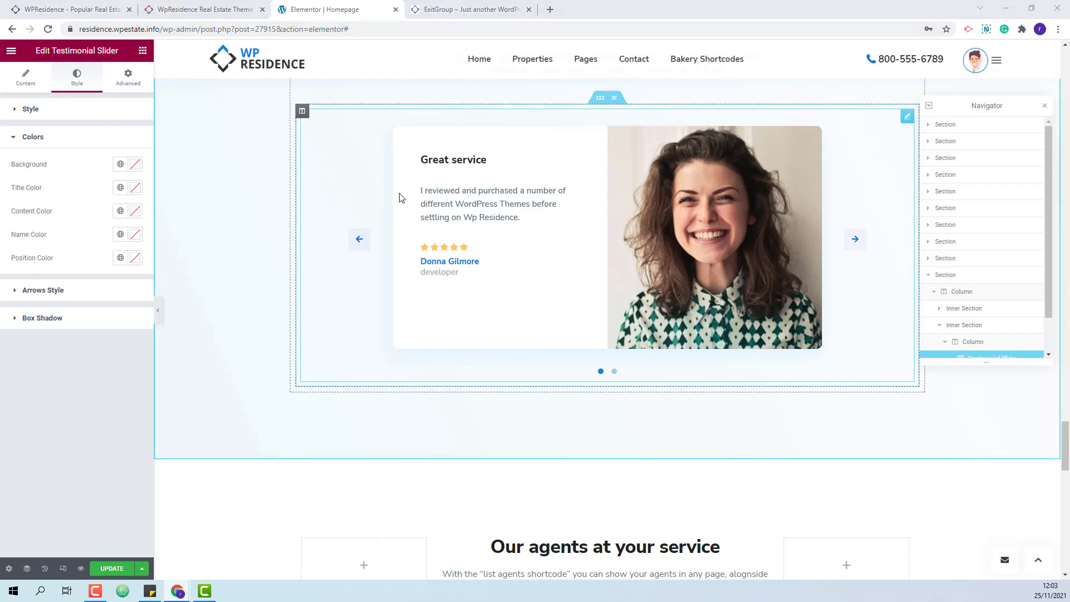
Darken the testimonial title, review text and reviewer name colours.
click(135, 211)
click(135, 187)
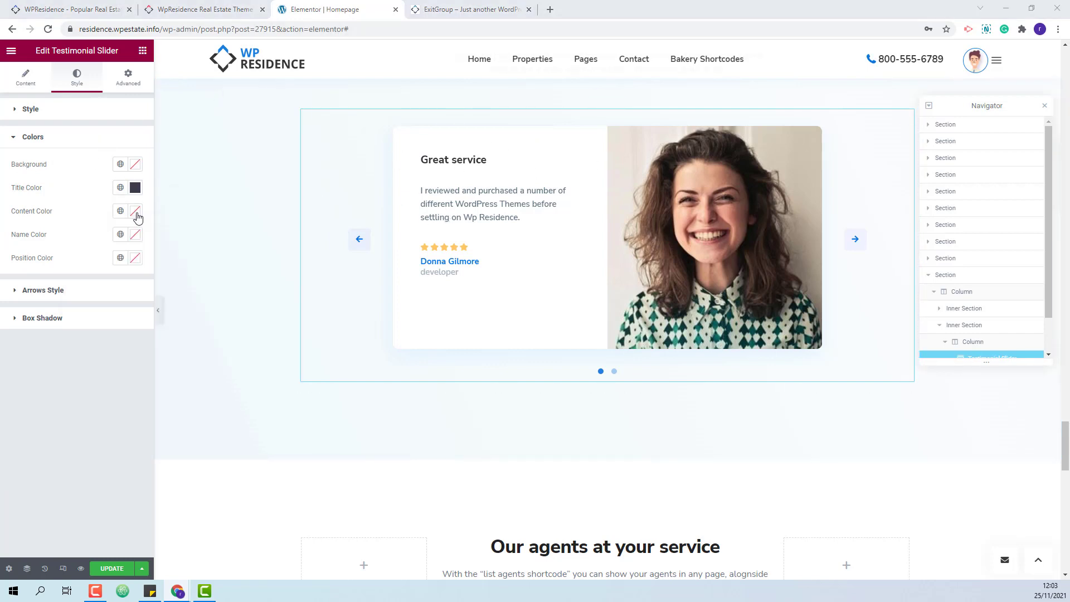
click(135, 211)
click(512, 291)
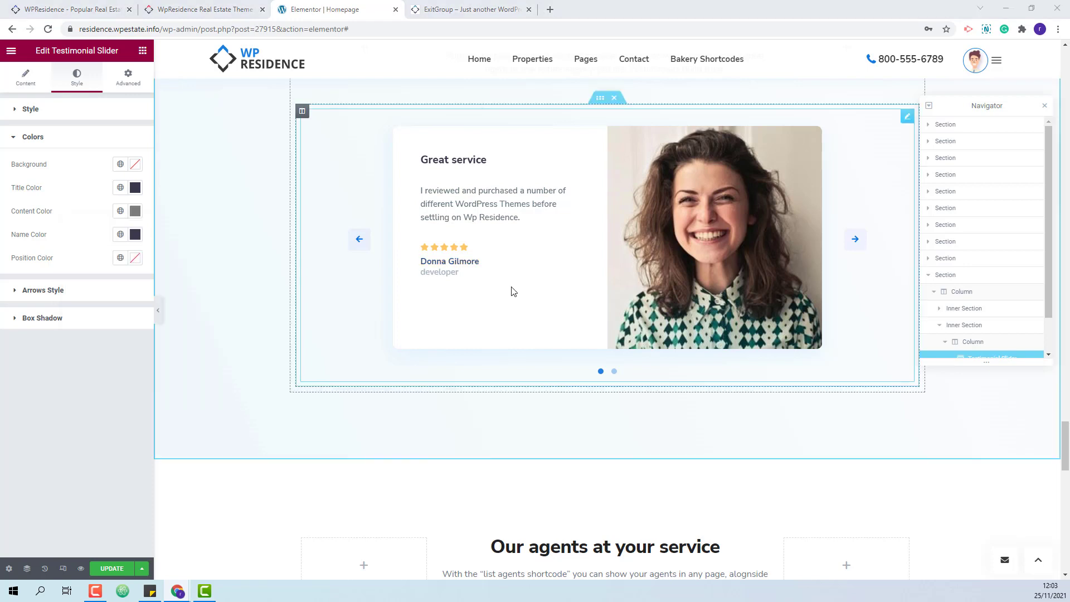
click(33, 137)
Make the slider arrows dark navy on a light background, with a white #ffffff hover colour.
click(62, 165)
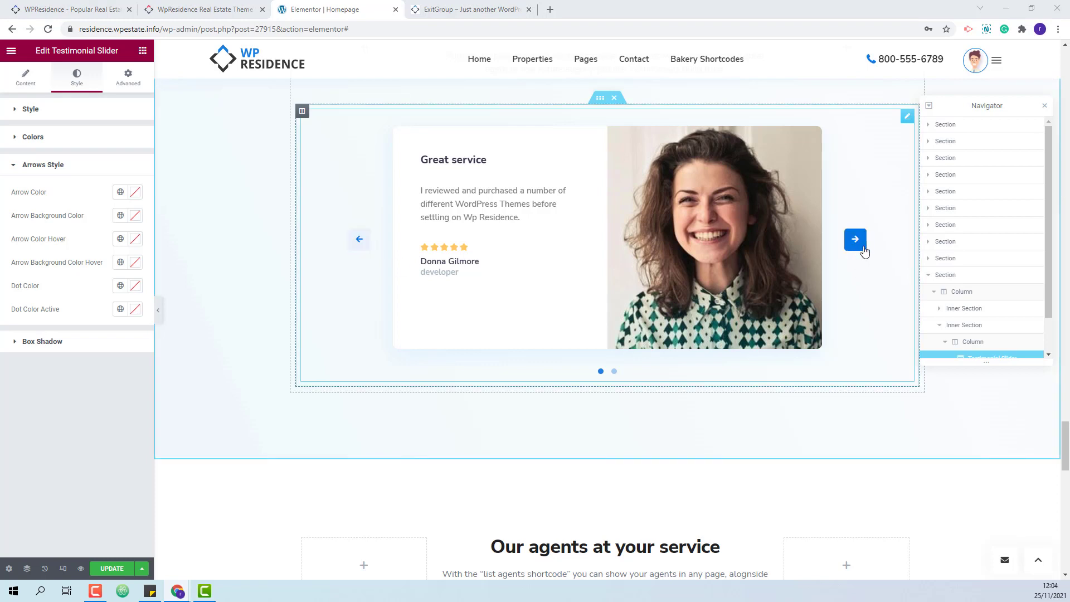
click(135, 192)
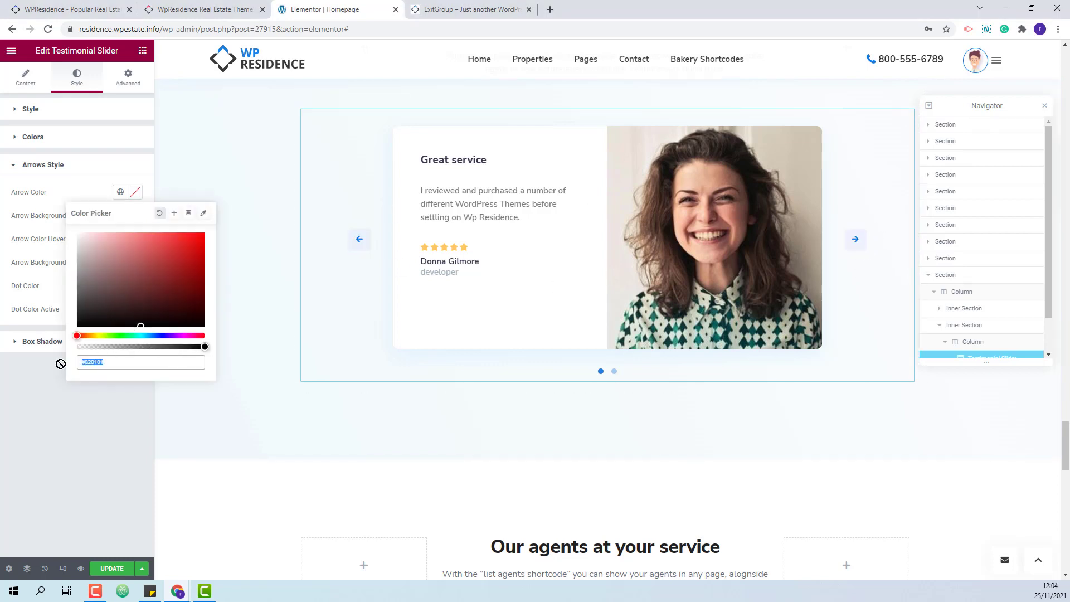
key(ctrl+v)
click(258, 189)
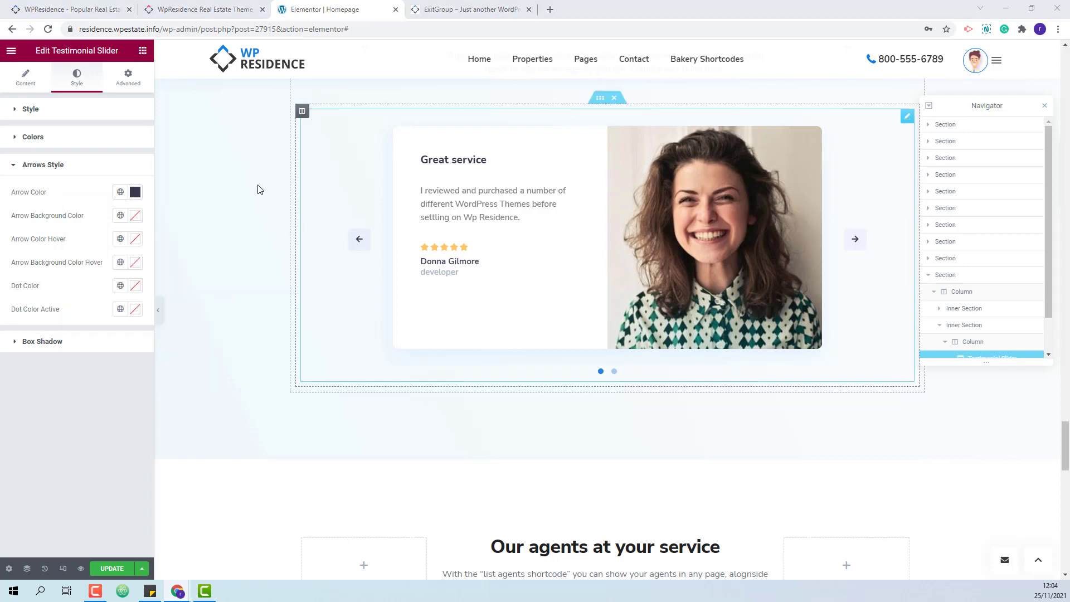
click(135, 215)
text(#F7F4FB)
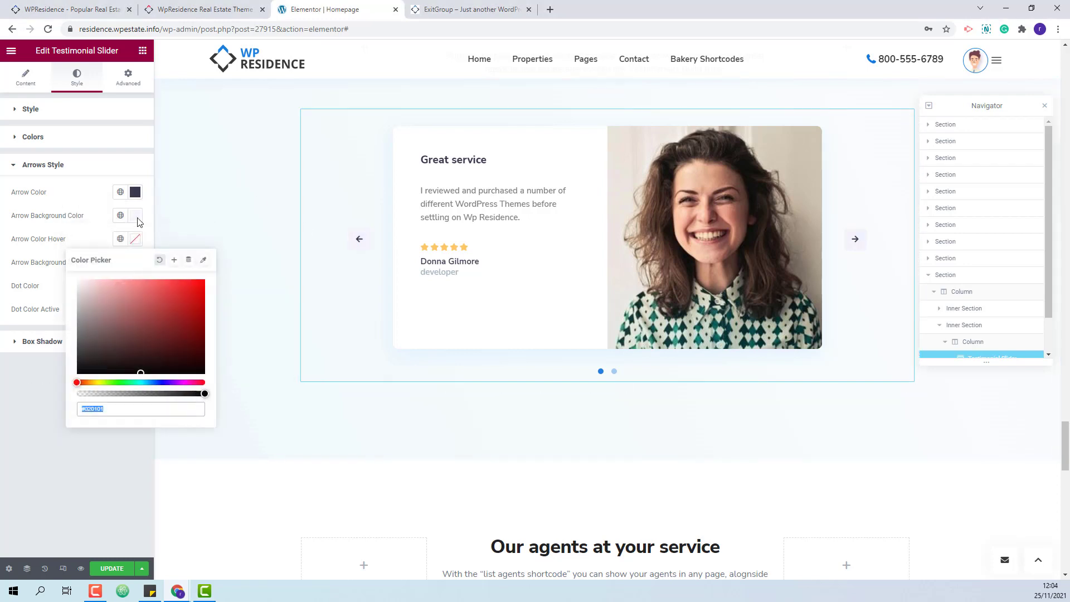
text(#ffffff)
key(Return)
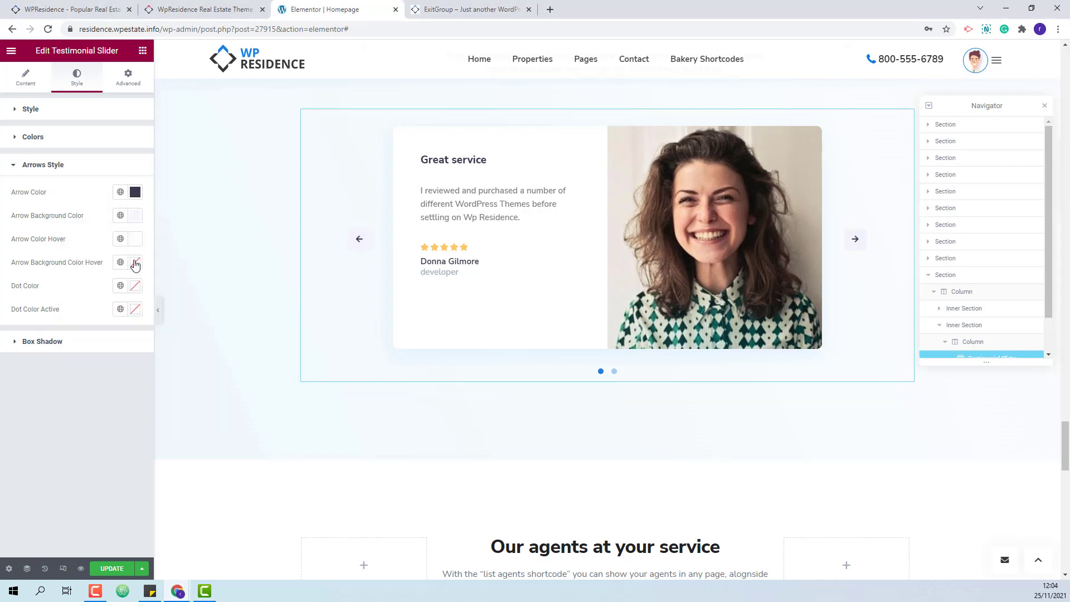
Give the arrows a dark hover background and make the slider dots dark navy.
click(135, 264)
key(Return)
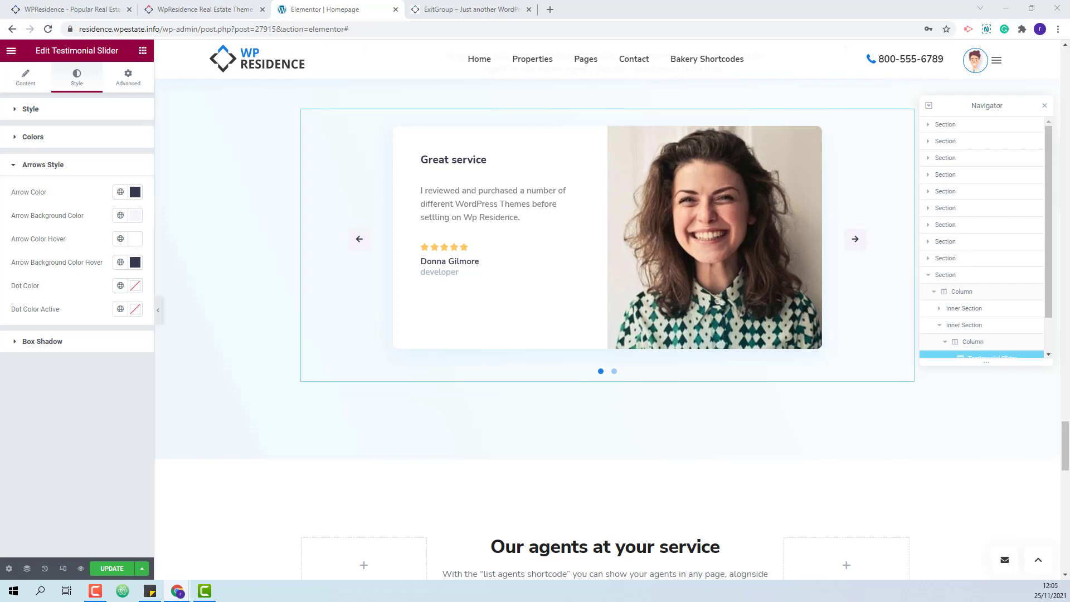
click(135, 286)
key(ctrl+v)
key(Return)
Lighten the card's box shadow colour and set vertical offset 5 and blur 30.
click(62, 342)
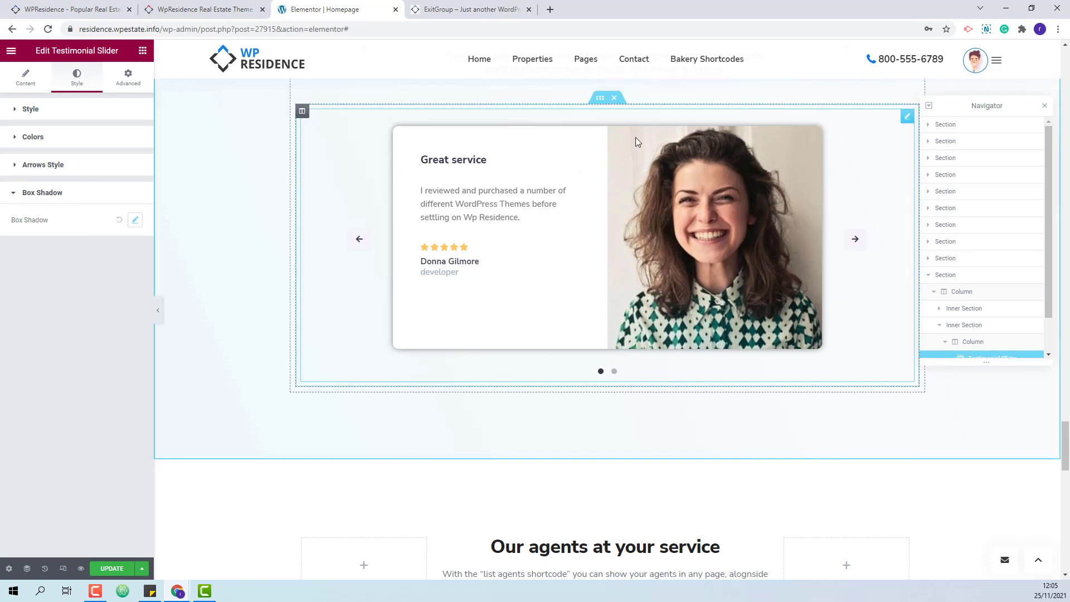
click(135, 219)
click(132, 250)
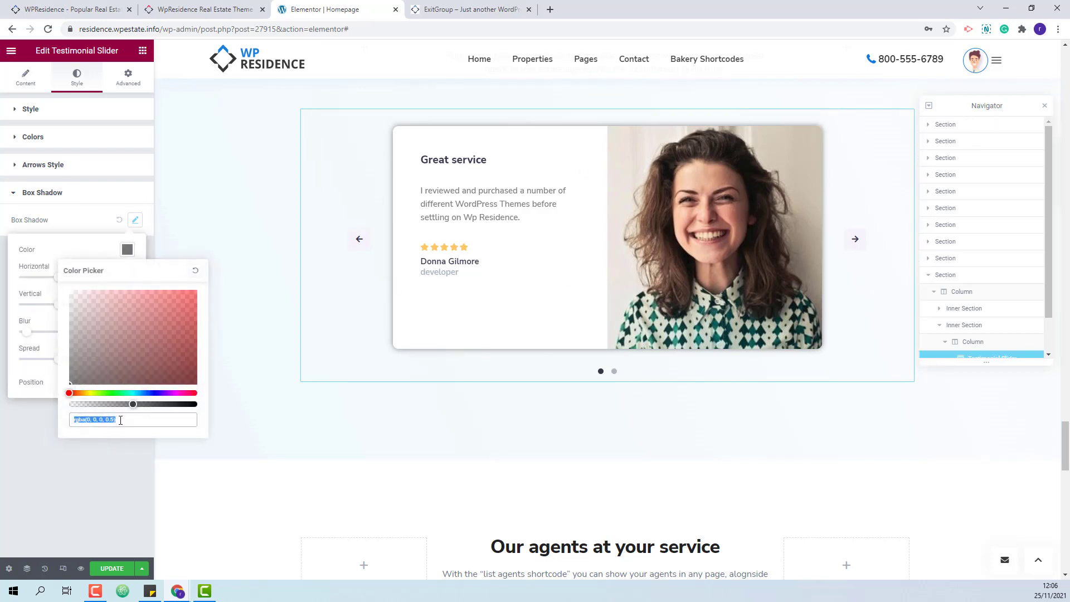
click(121, 420)
key(BackSpace)
text(1)
click(112, 307)
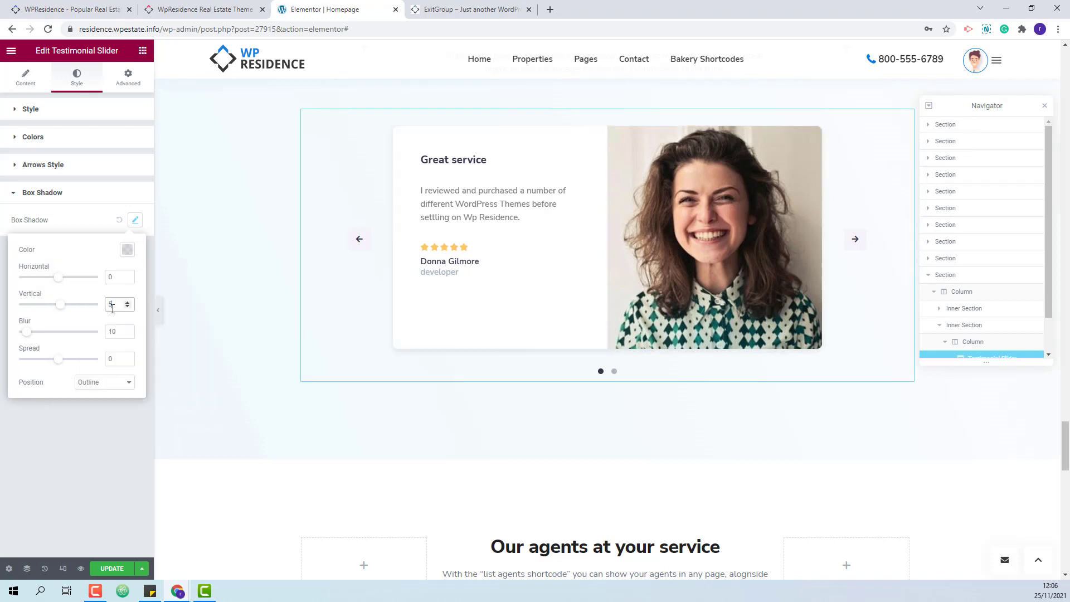
text(5)
double_click(112, 331)
text(30)
click(144, 399)
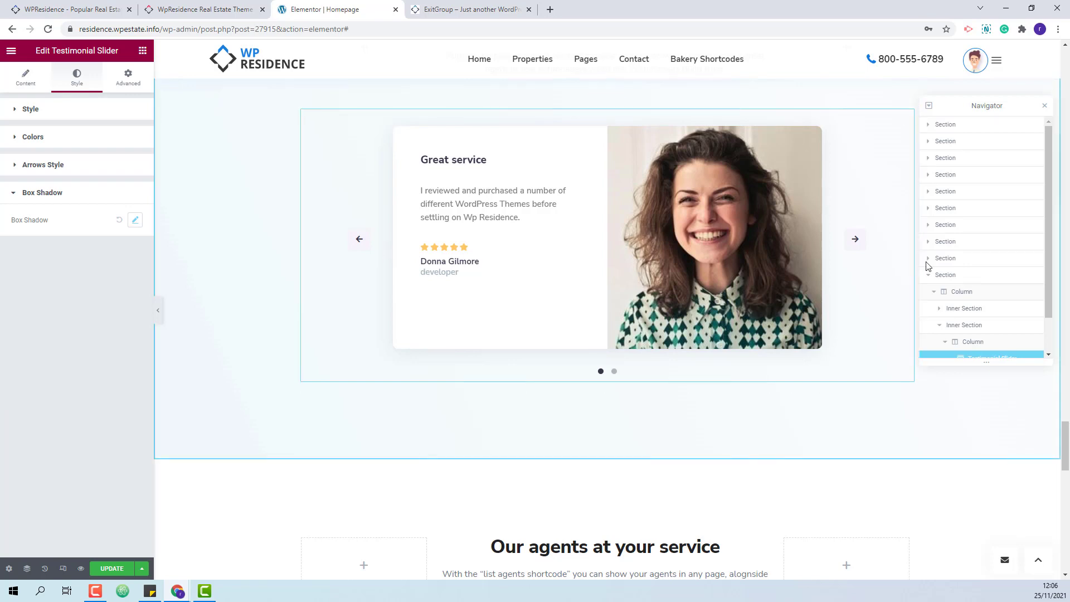
Update the page, view both testimonial slides on the live homepage, then go to the wpresidence.net tab.
click(97, 573)
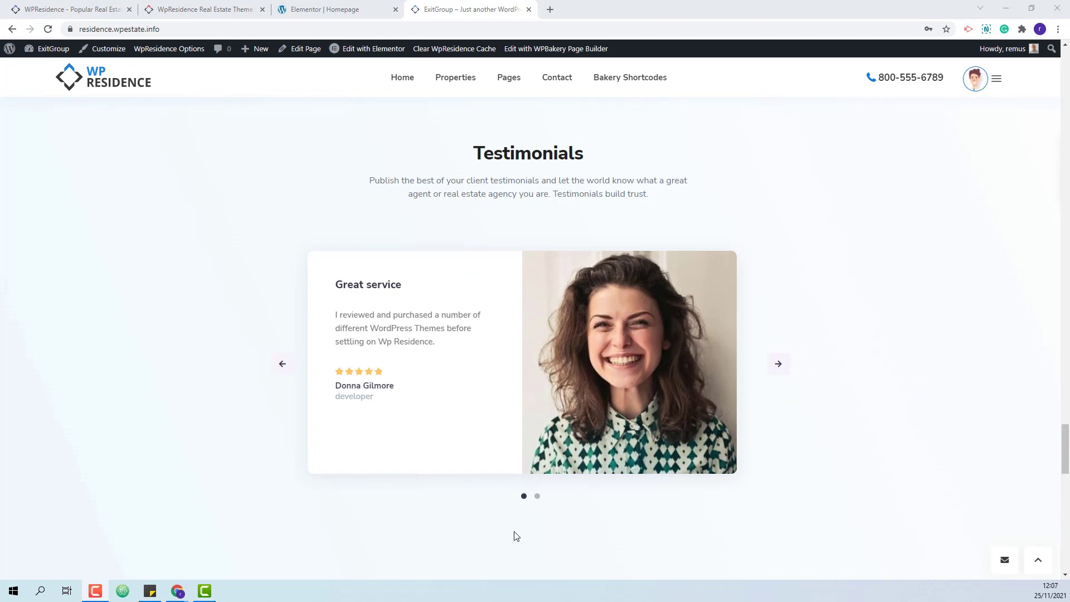
click(783, 368)
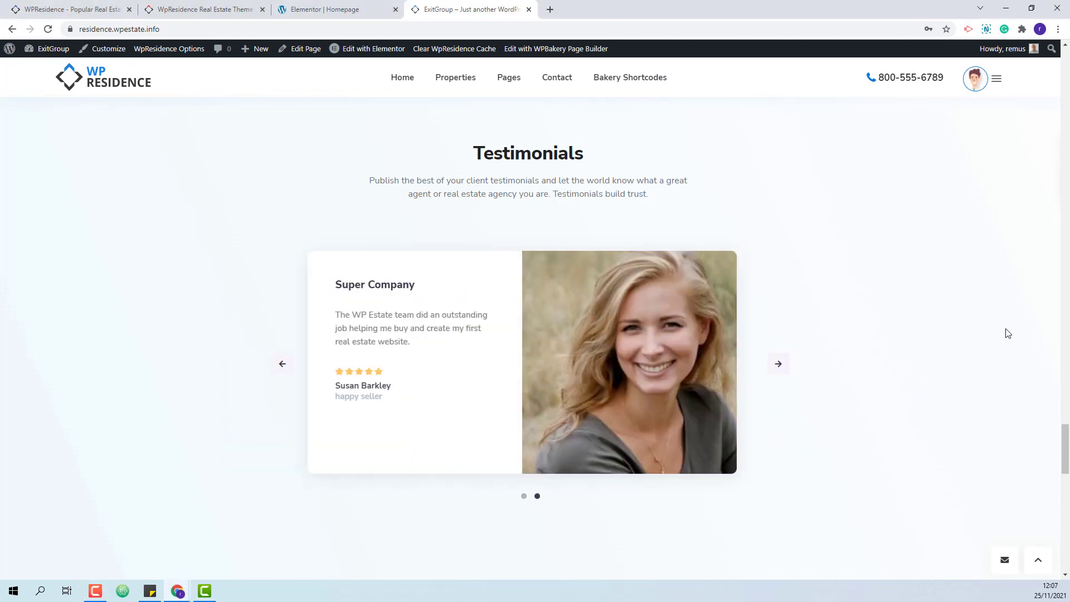
click(282, 364)
key(ctrl+1)
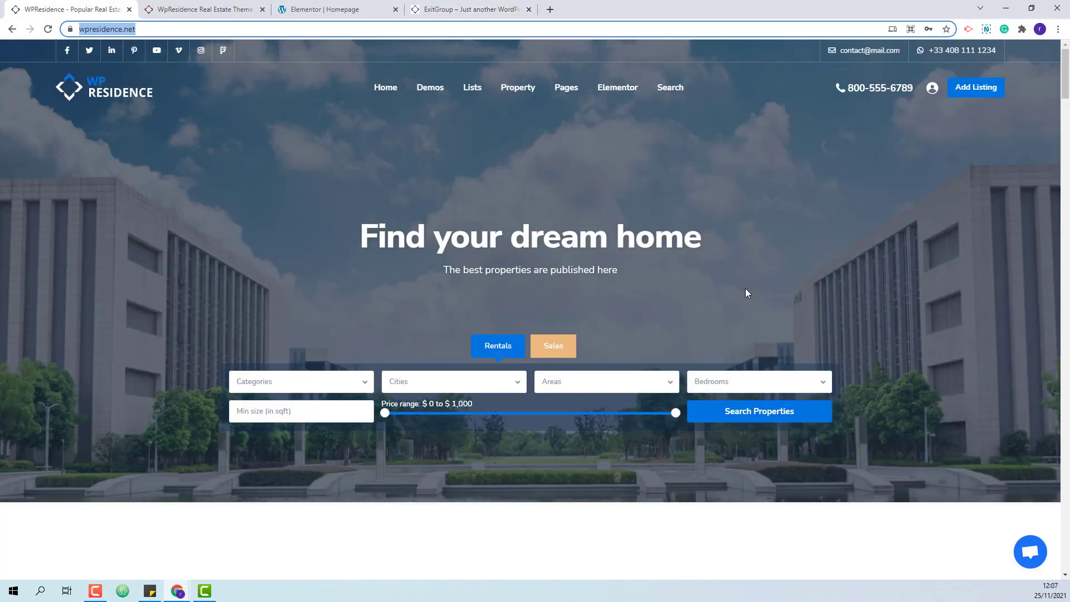